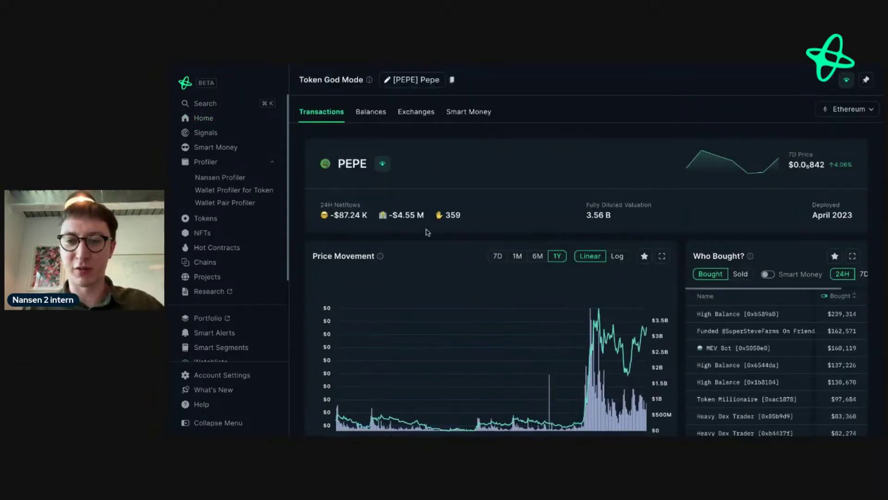
# Switch the PEPE Who Bought? list from 24 hours to the past 7 days
pyautogui.scroll(-2, 448, 241)
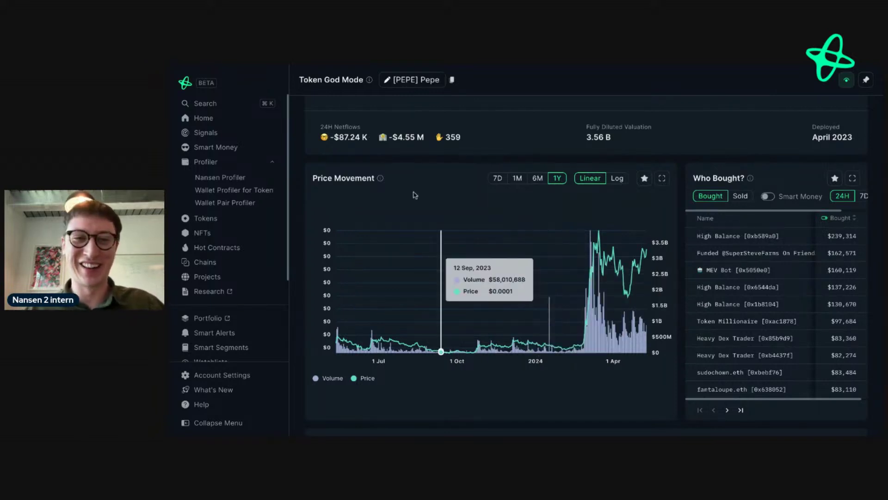
pyautogui.scroll(2, 414, 186)
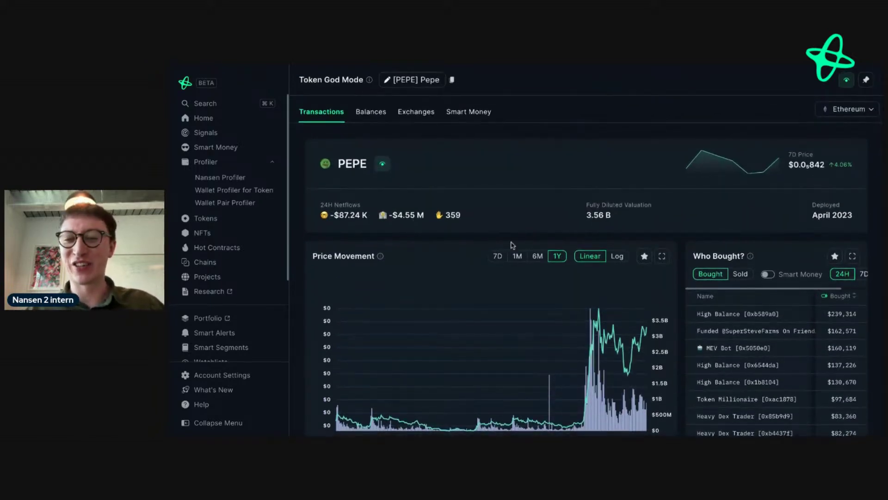
pyautogui.scroll(-1, 512, 245)
pyautogui.scroll(-1, 512, 245)
pyautogui.click(862, 178)
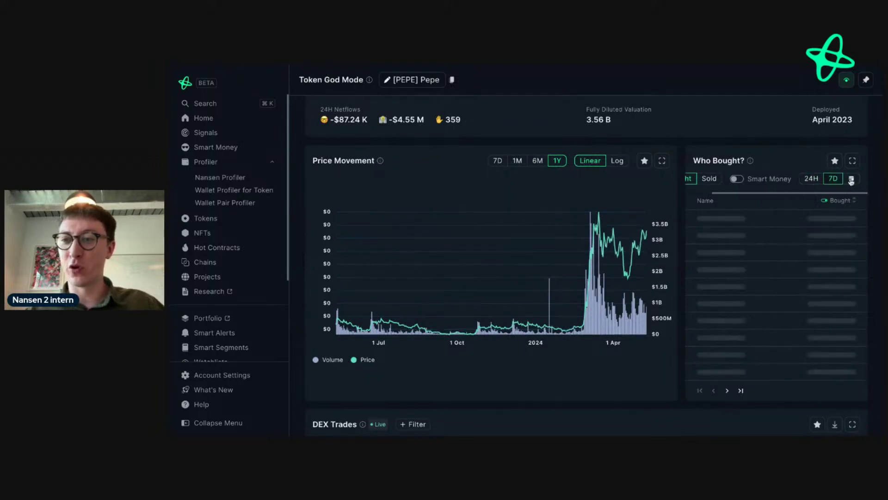
# Open the buyers' custom date range, start a start date, then close it unchanged
pyautogui.click(851, 179)
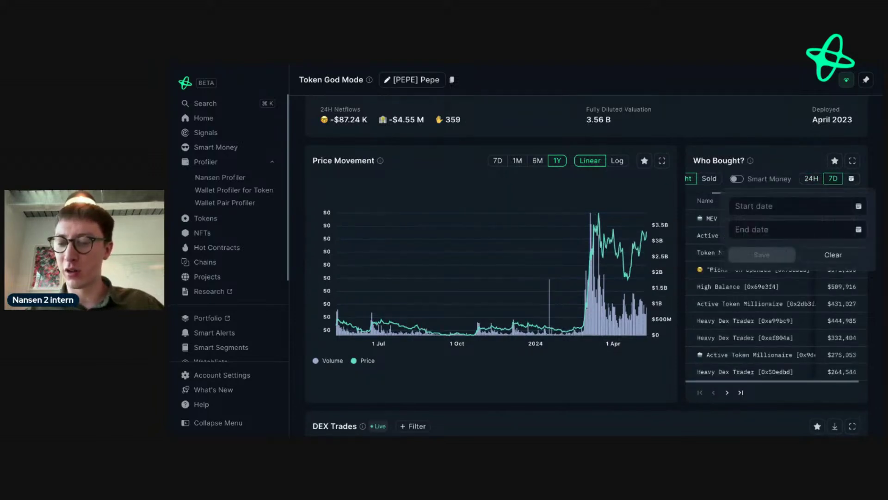
pyautogui.click(825, 209)
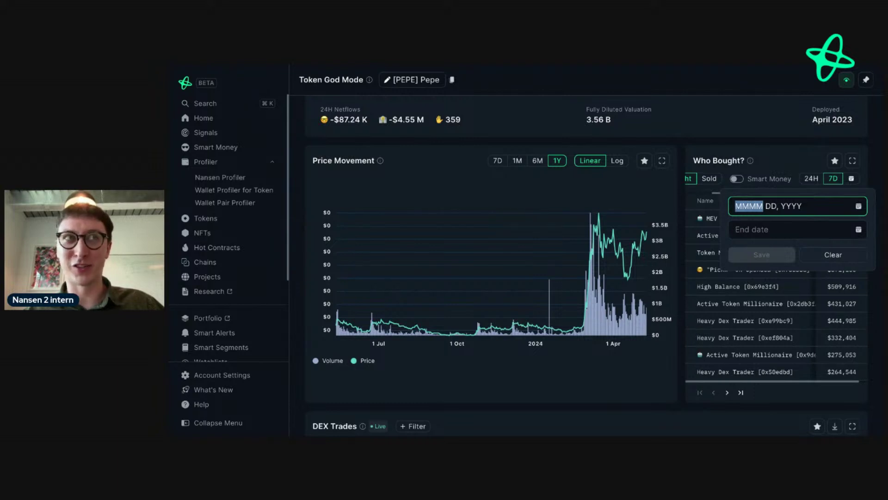
pyautogui.click(851, 179)
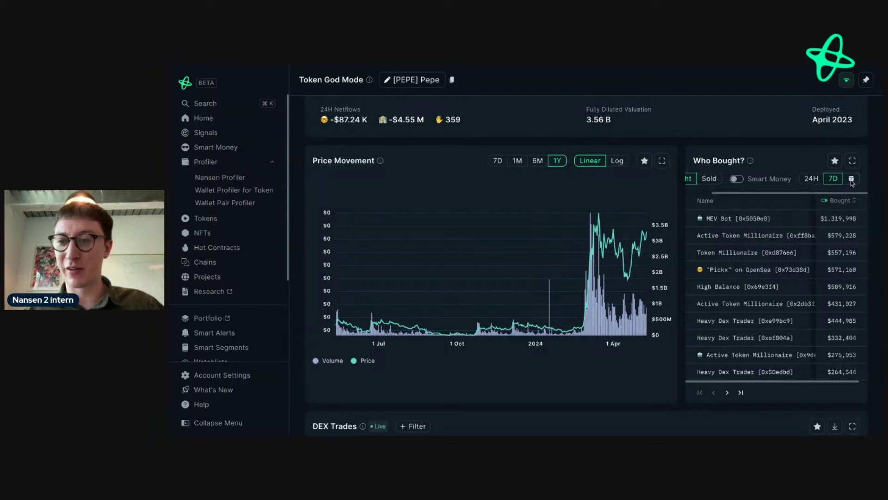
pyautogui.moveTo(625, 280)
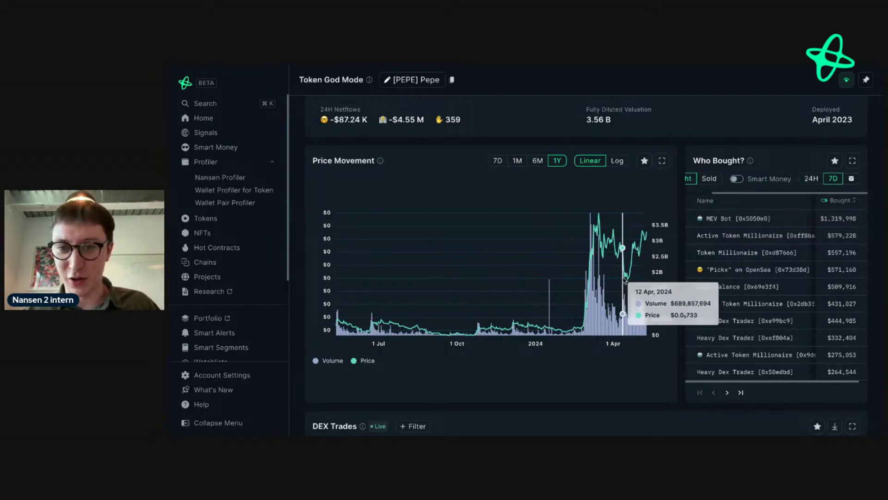
# Set the PEPE price chart to 1M, compare 6M, then return to 1M
pyautogui.click(517, 161)
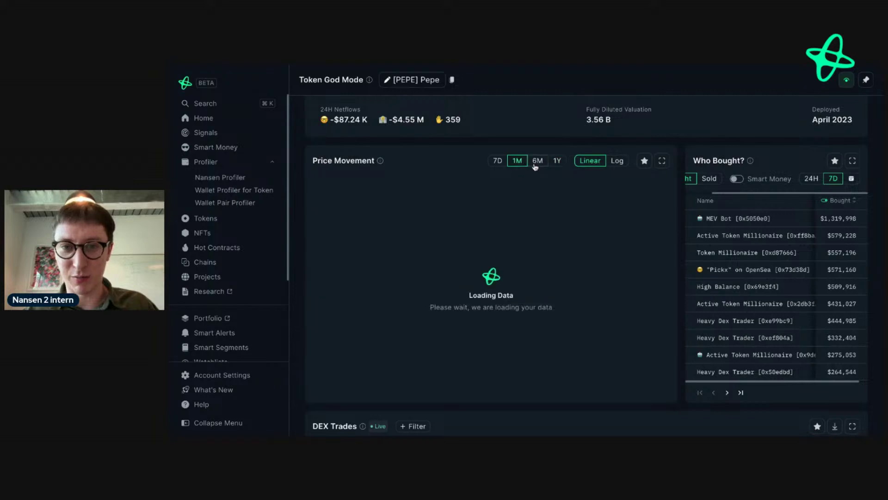
pyautogui.click(536, 165)
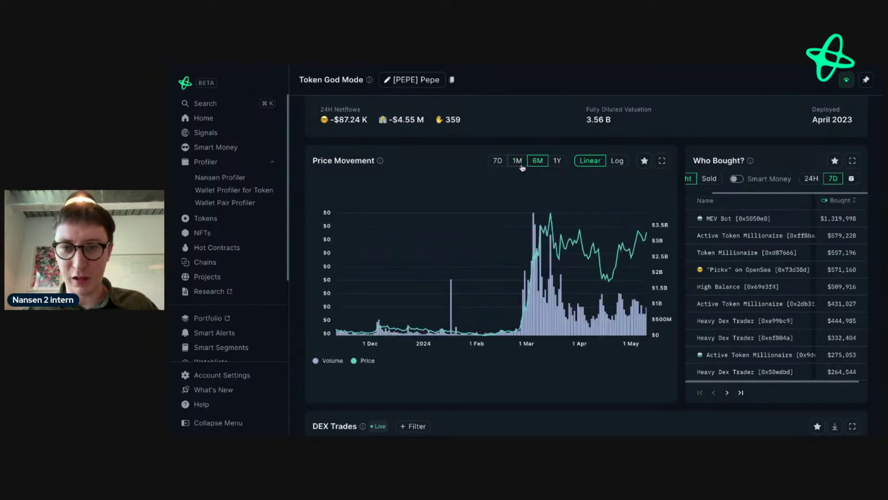
pyautogui.click(517, 161)
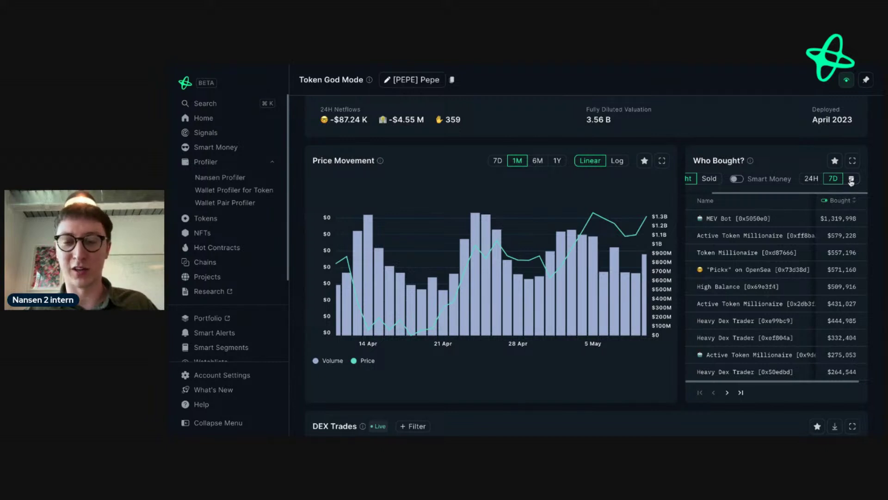
# Set the Who Bought? custom range from Apr 14, 2024 to Apr 20, 2024 and save it
pyautogui.moveTo(365, 331)
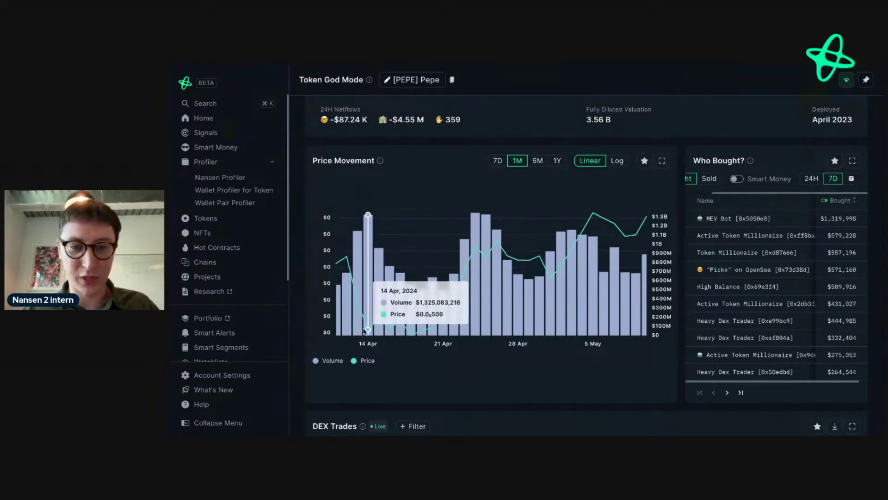
pyautogui.click(851, 178)
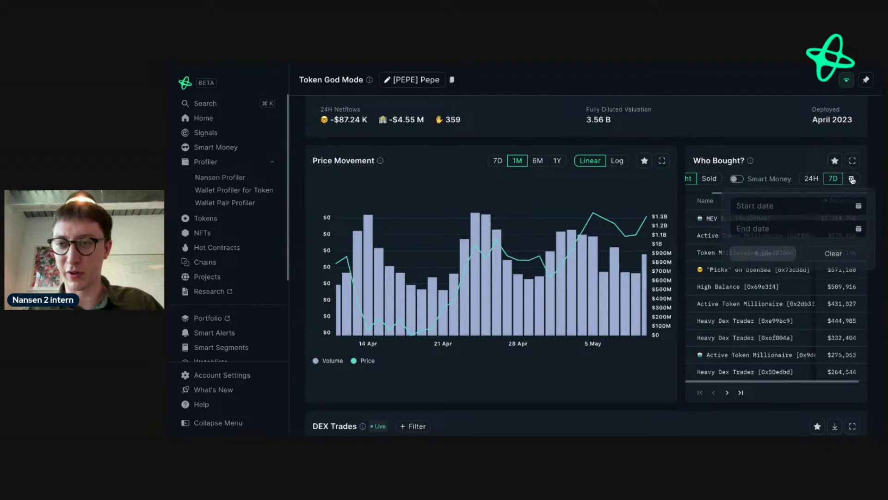
pyautogui.click(797, 204)
pyautogui.click(858, 207)
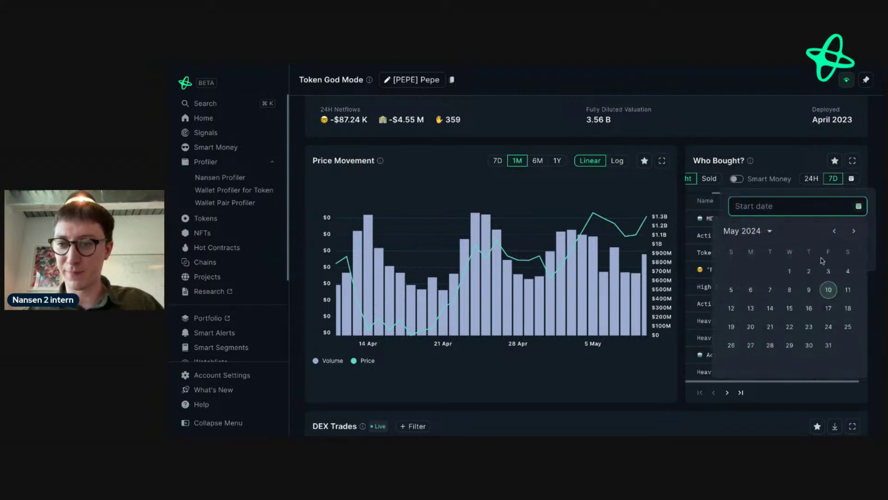
pyautogui.click(834, 231)
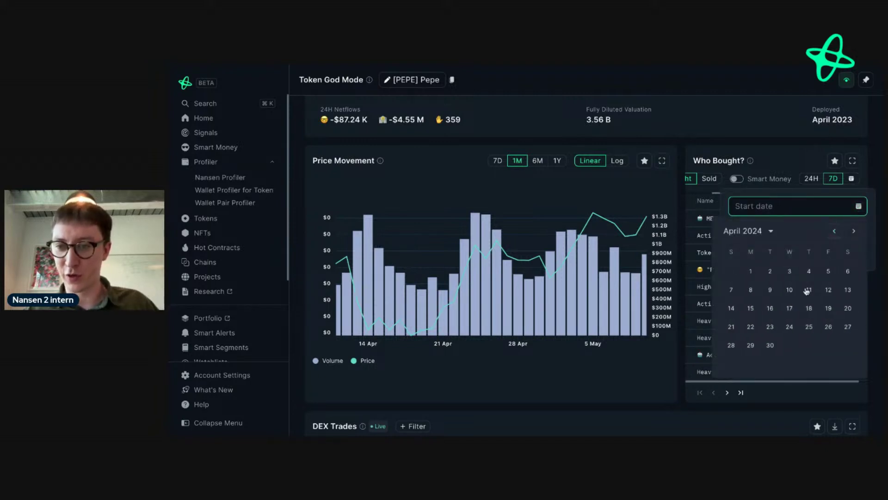
pyautogui.click(731, 307)
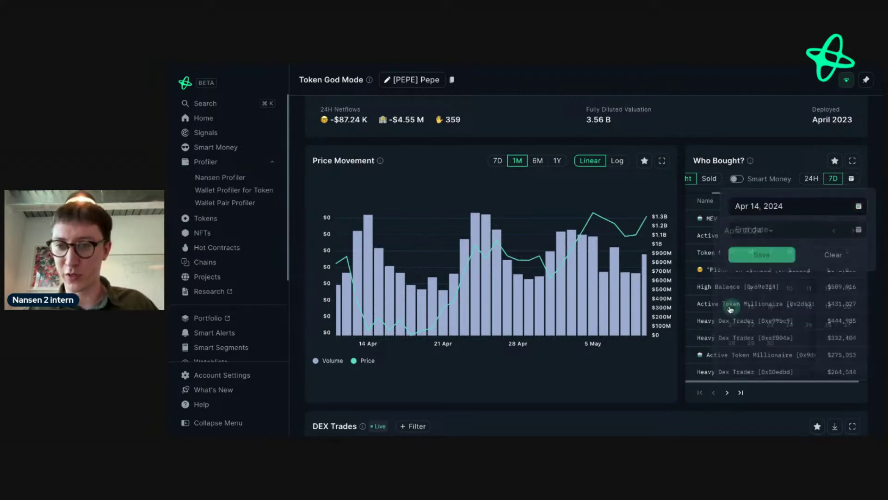
pyautogui.click(859, 231)
pyautogui.click(836, 254)
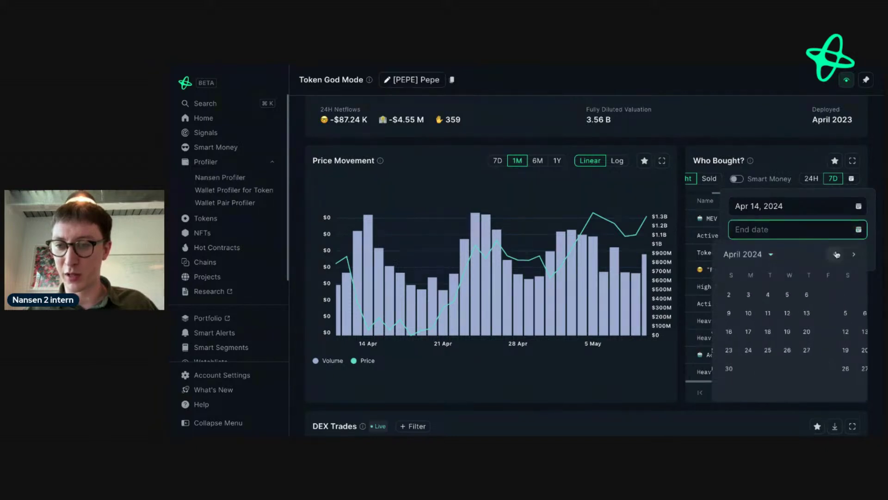
pyautogui.click(847, 331)
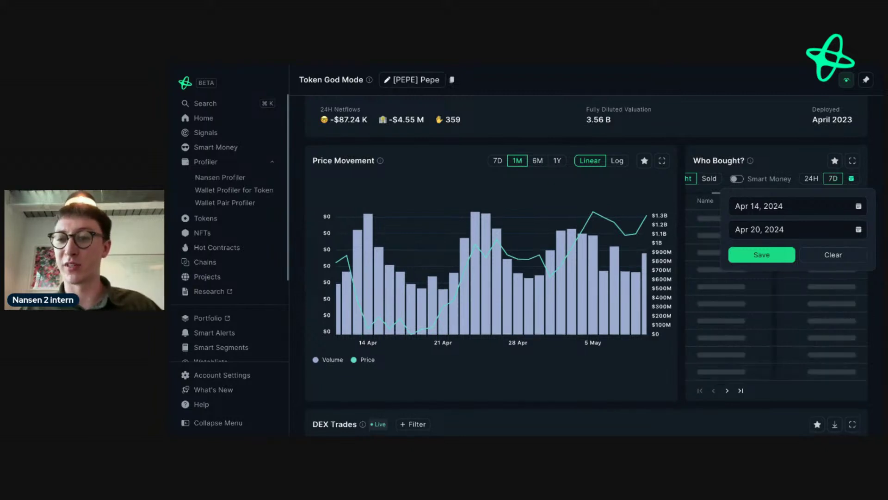
pyautogui.click(762, 254)
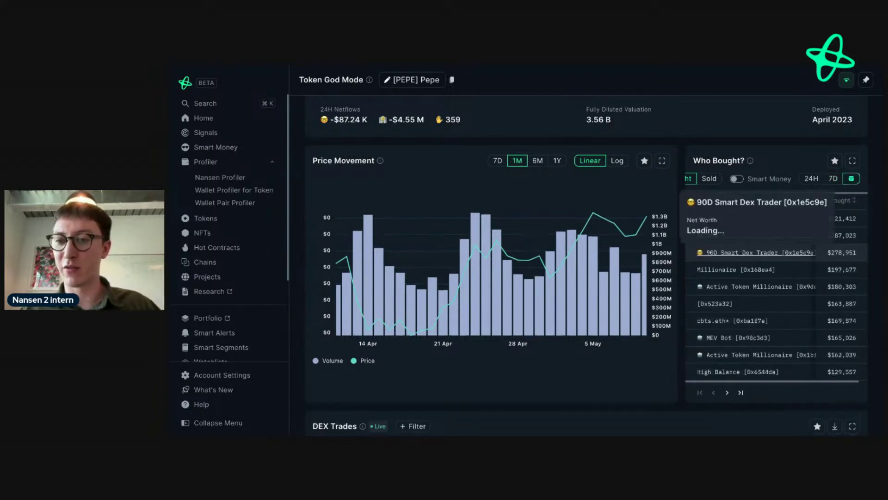
# Review the top PEPE buyer wallets for 14–20 April 2024, led by a $921,412 buyer
pyautogui.moveTo(760, 258)
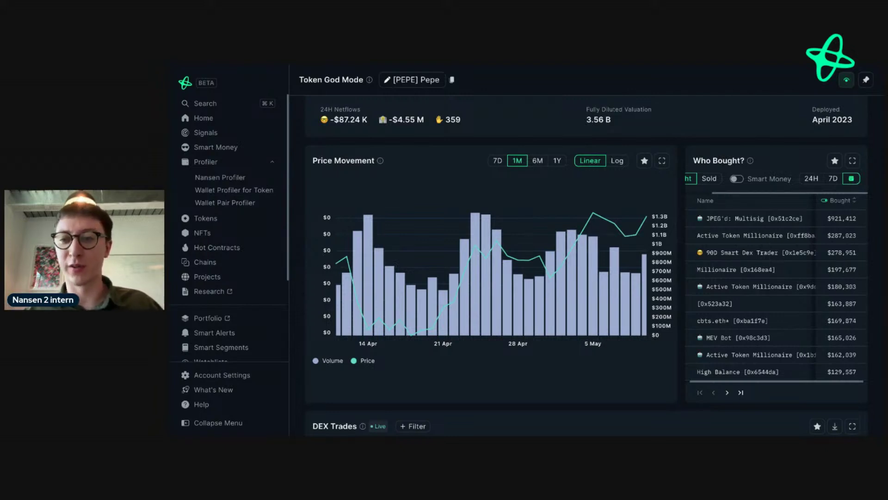
pyautogui.moveTo(760, 239)
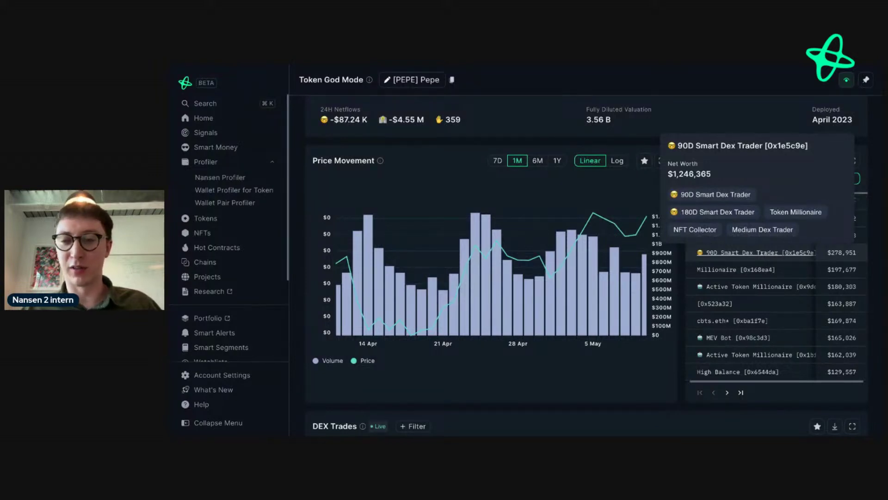
pyautogui.moveTo(746, 271)
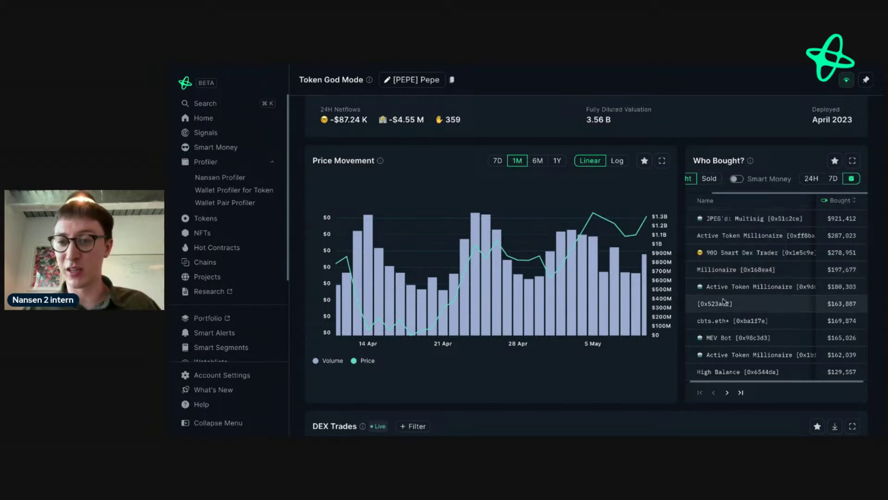
pyautogui.moveTo(719, 305)
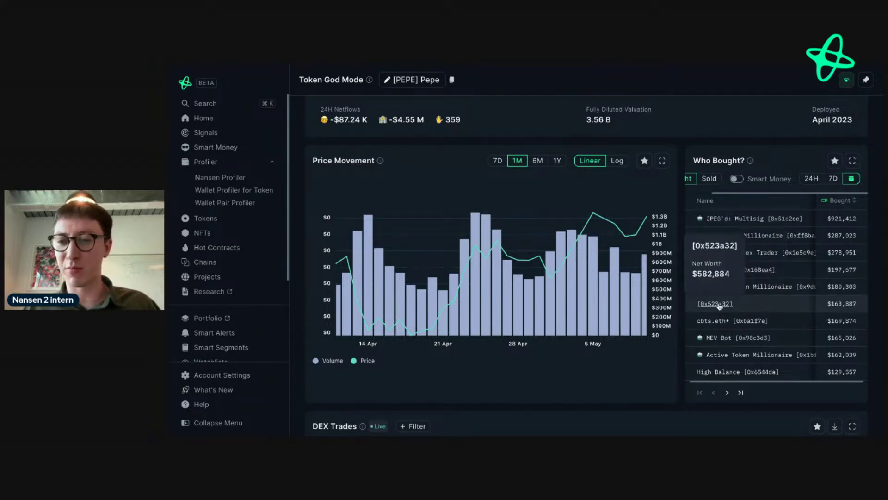
pyautogui.moveTo(716, 323)
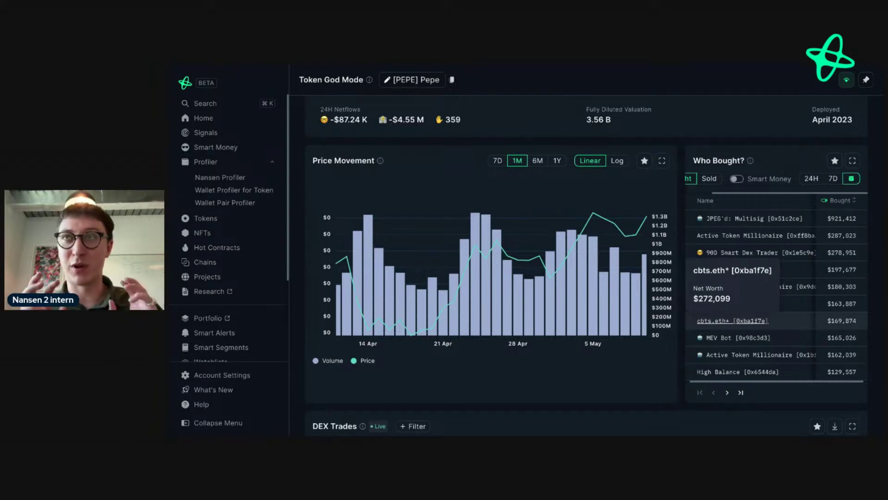
pyautogui.scroll(-1, 733, 324)
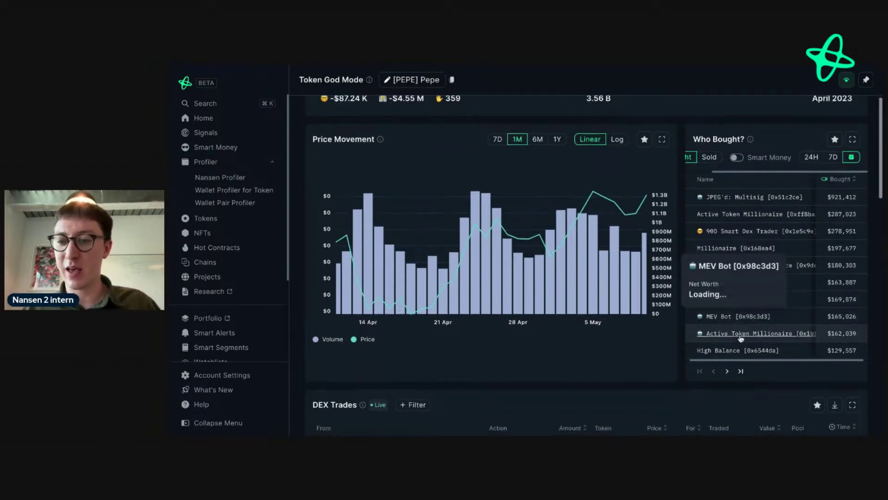
pyautogui.moveTo(727, 351)
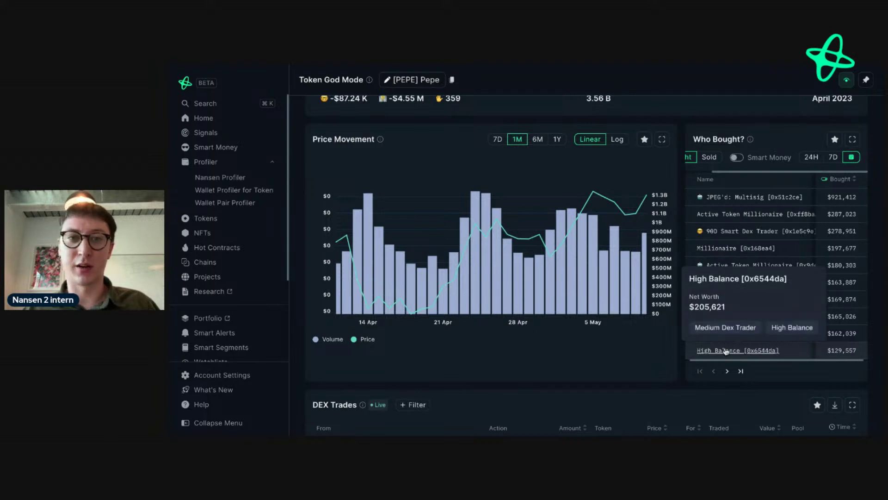
pyautogui.scroll(1, 546, 153)
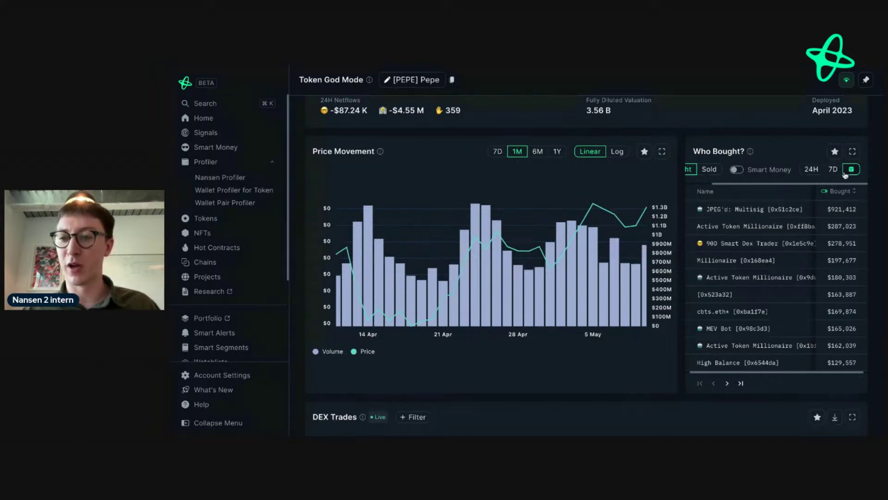
# Open the Active Token Millionaire wallet's profile and scroll through its portfolio chart and token balances
pyautogui.click(542, 154)
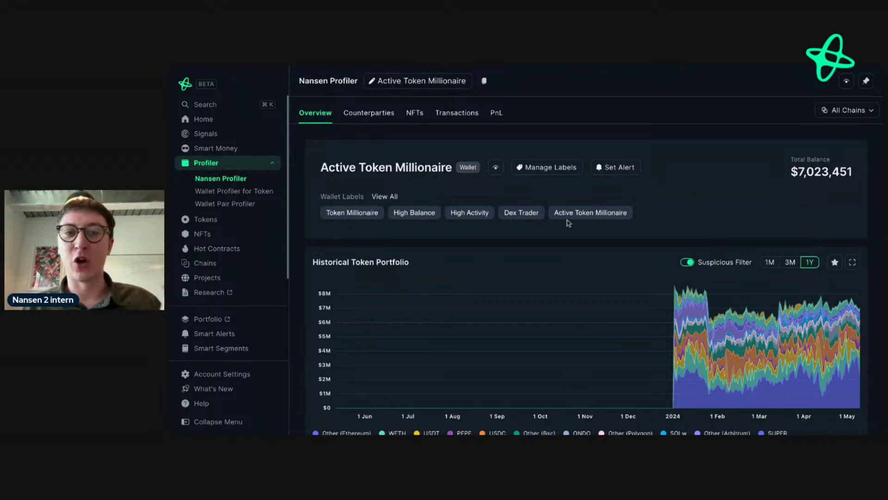
pyautogui.scroll(-3, 592, 237)
pyautogui.scroll(-5, 593, 237)
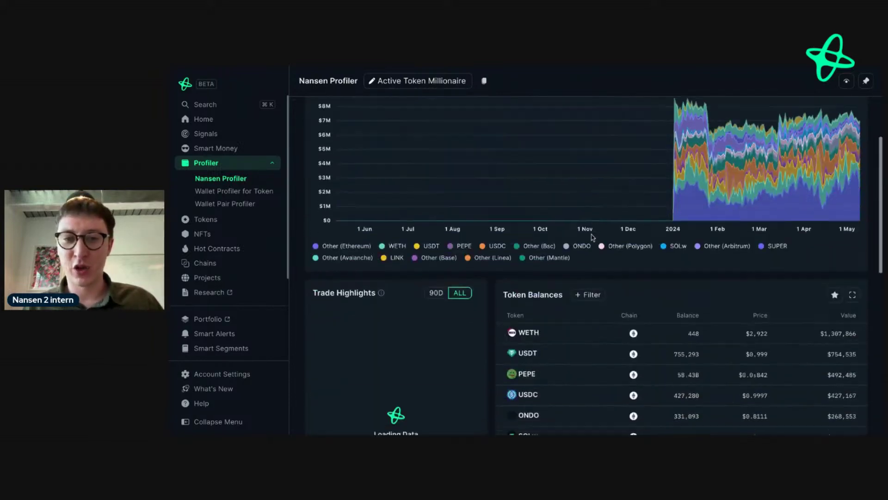
pyautogui.scroll(-2, 592, 237)
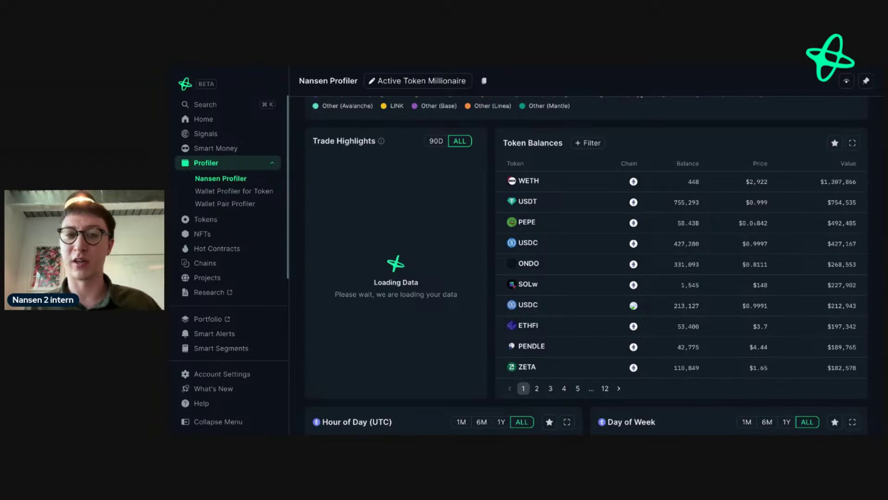
pyautogui.scroll(5, 409, 254)
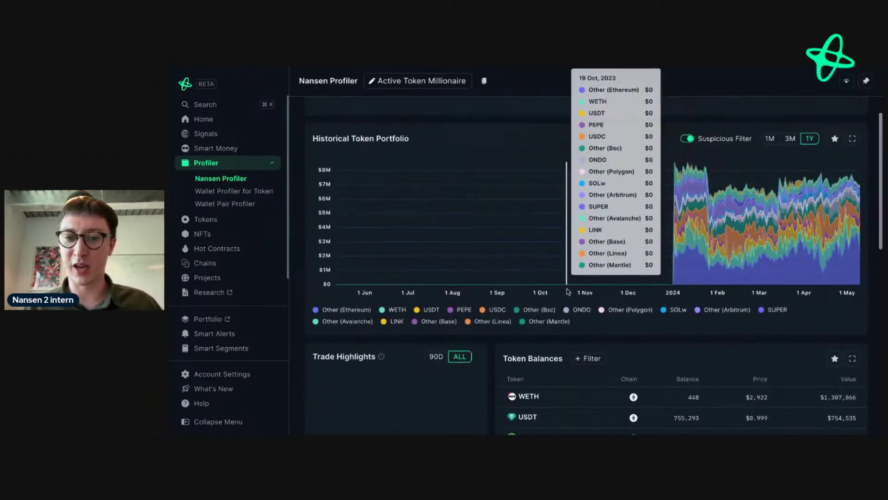
pyautogui.scroll(-3, 565, 278)
pyautogui.scroll(6, 509, 162)
# Open the wallet's PnL tab and review Top Realized Profits/Losses and Trade Performance
pyautogui.click(496, 112)
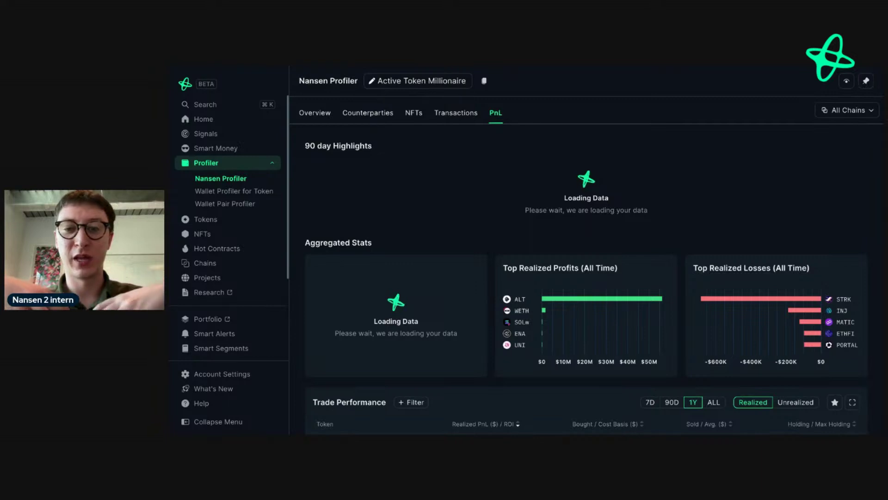
pyautogui.scroll(-3, 537, 224)
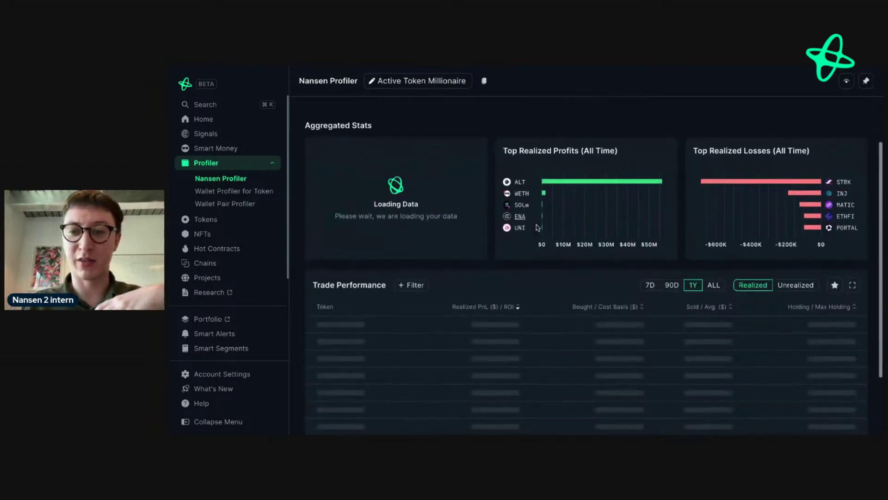
pyautogui.moveTo(559, 185)
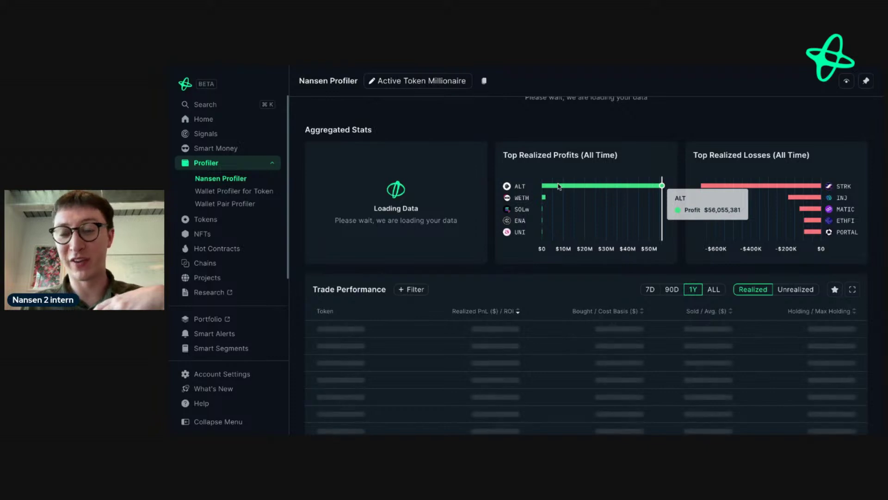
pyautogui.scroll(1, 558, 185)
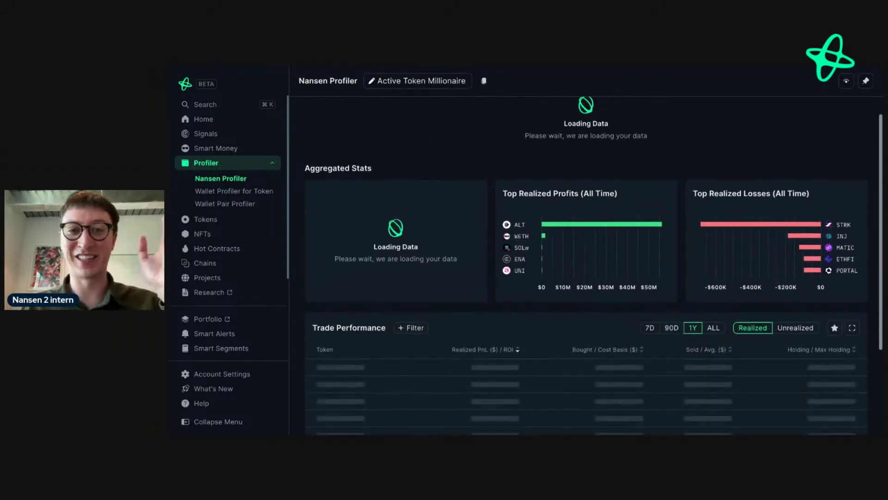
pyautogui.scroll(2, 594, 265)
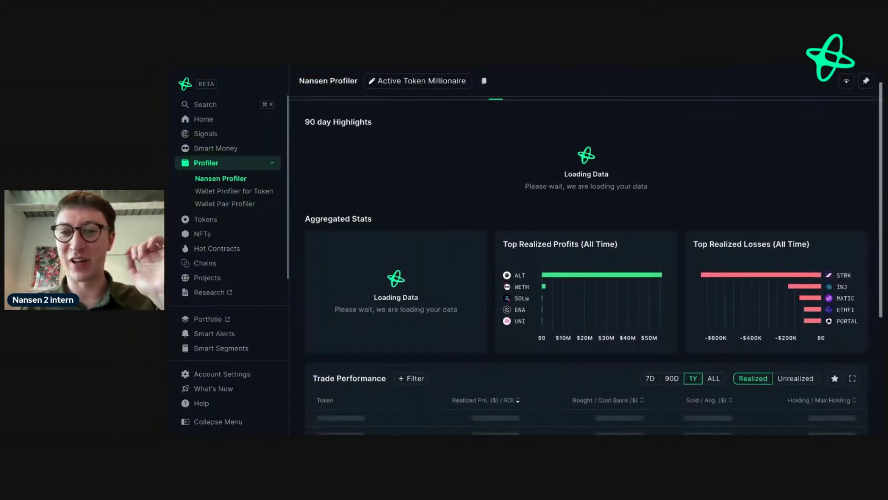
pyautogui.scroll(-3, 476, 213)
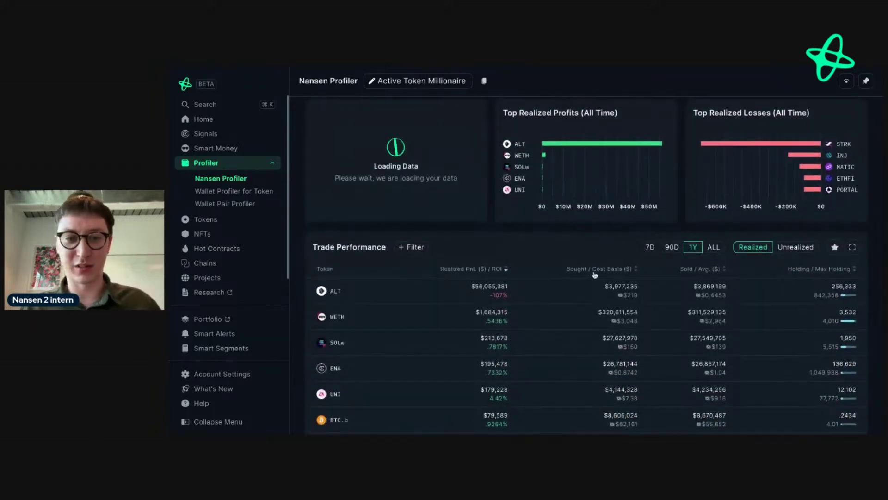
pyautogui.scroll(-1, 594, 273)
pyautogui.scroll(-2, 530, 263)
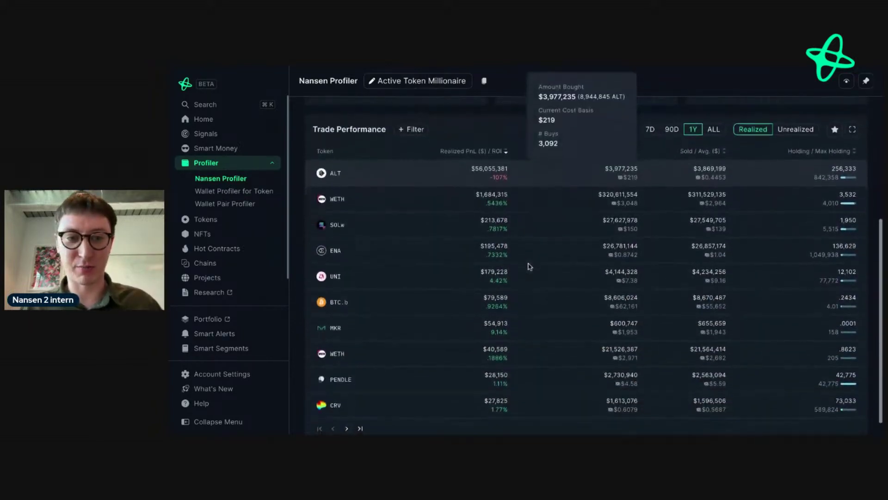
pyautogui.scroll(3, 619, 256)
# Switch Trade Performance from realized to unrealized gains and review the results
pyautogui.click(795, 230)
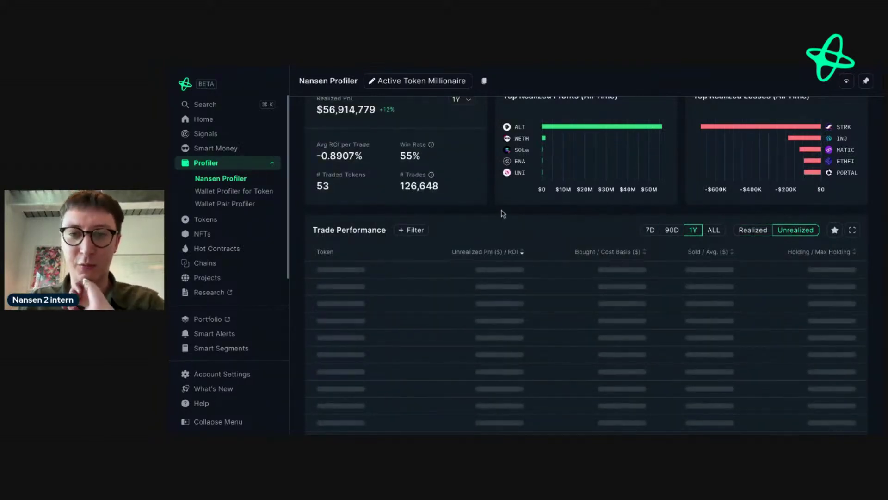
pyautogui.scroll(4, 532, 238)
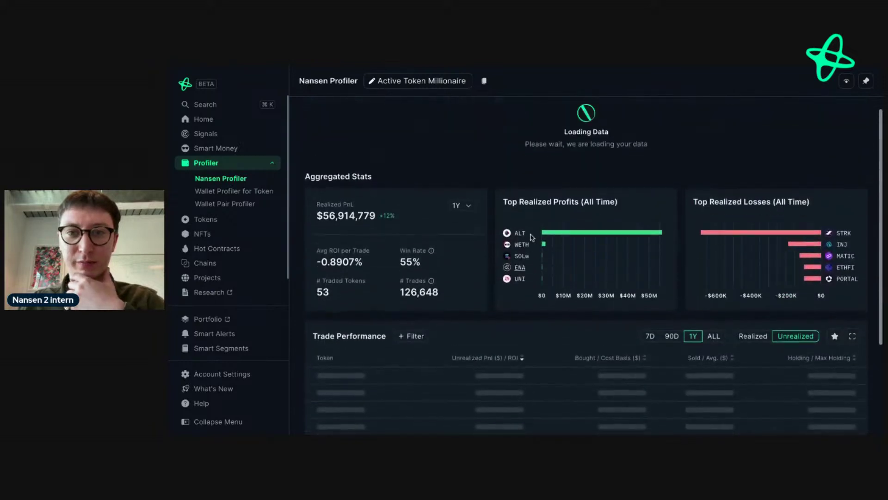
pyautogui.scroll(-4, 586, 257)
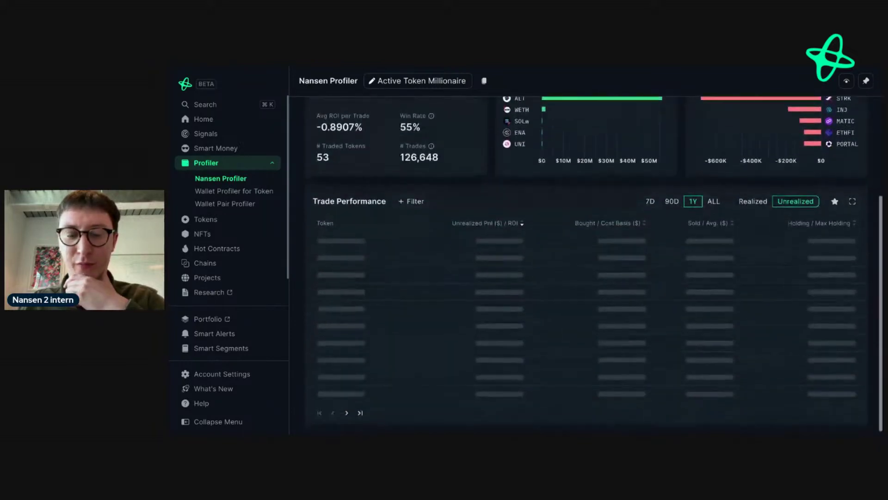
pyautogui.scroll(1, 414, 67)
pyautogui.scroll(-1, 414, 68)
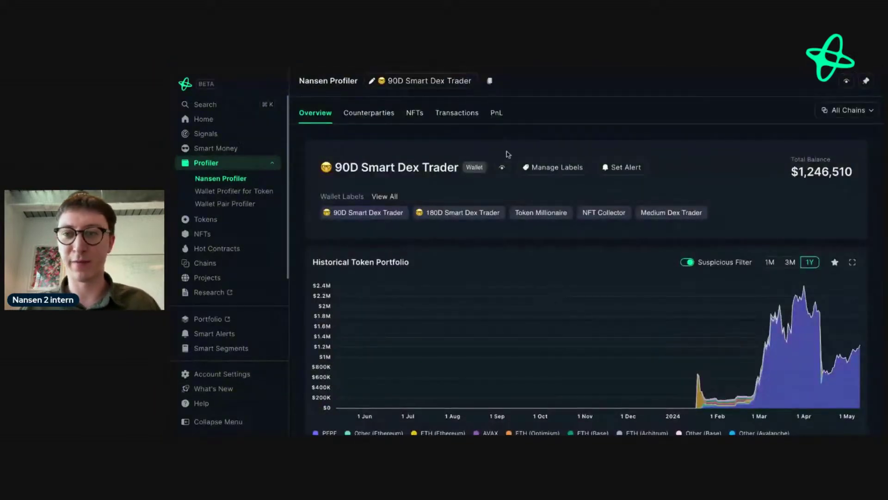
# Scroll through the 90D Smart Dex Trader's $1,246,510 portfolio history, Trade Highlights and Token Balances
pyautogui.scroll(-1, 508, 154)
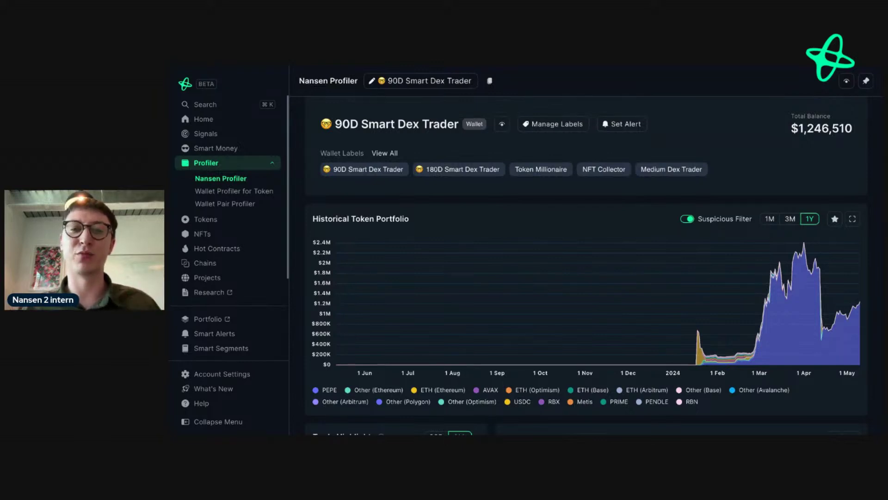
pyautogui.scroll(-2, 594, 267)
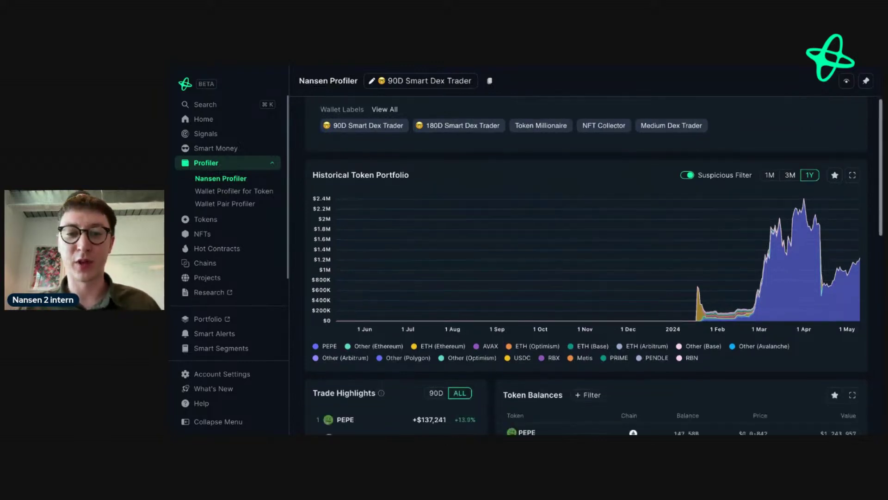
pyautogui.moveTo(785, 250)
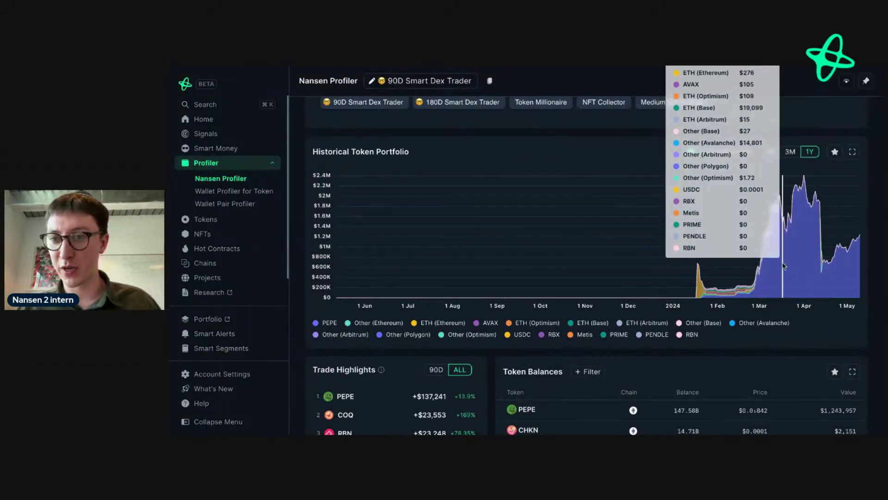
pyautogui.scroll(1, 781, 265)
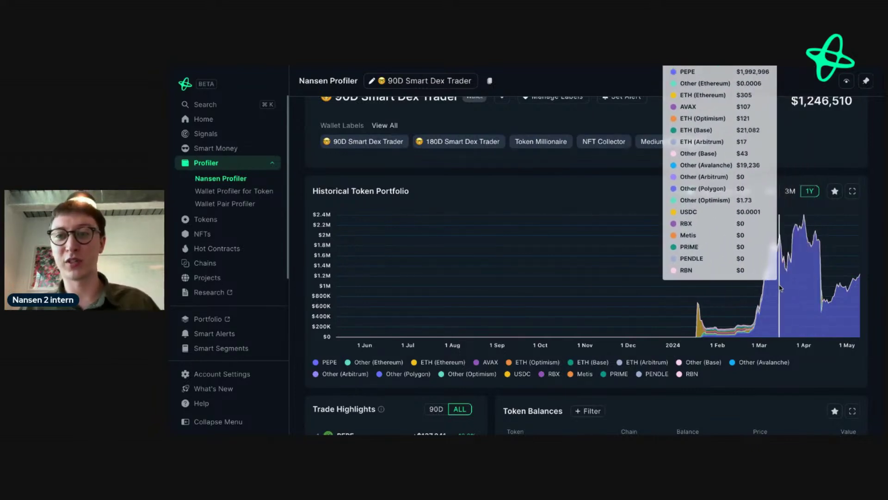
pyautogui.scroll(1, 781, 288)
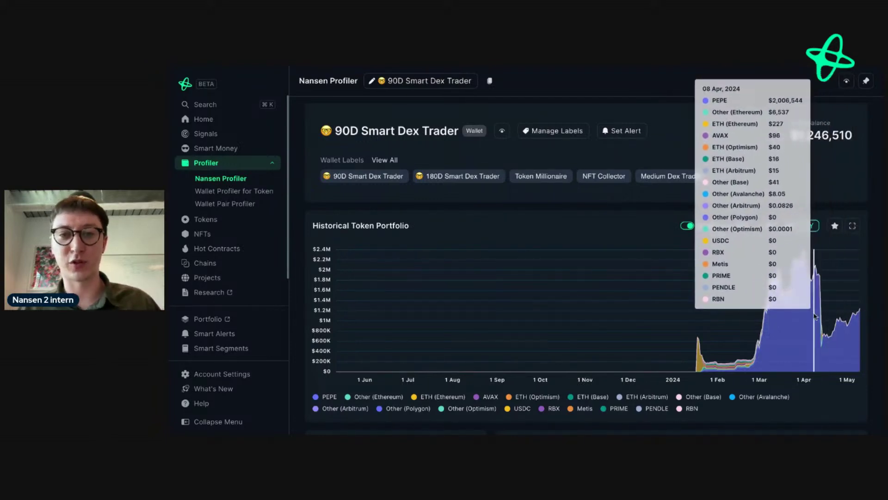
pyautogui.scroll(-2, 668, 321)
pyautogui.scroll(-4, 668, 322)
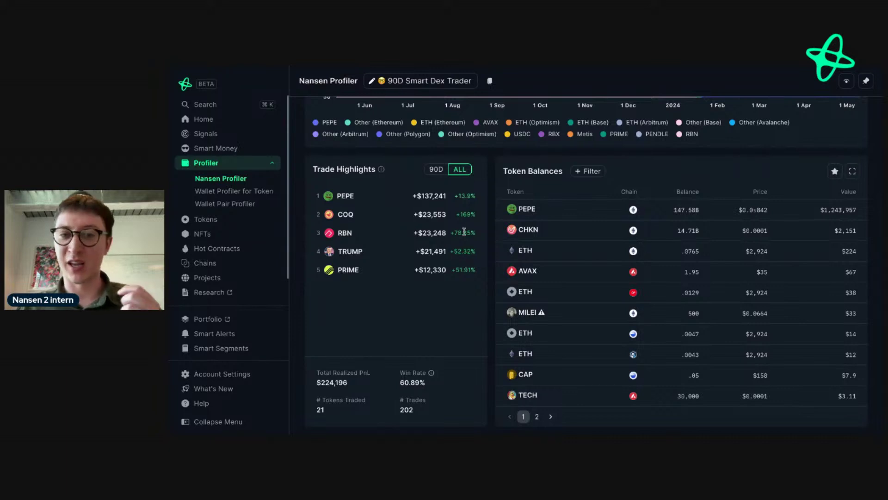
pyautogui.scroll(4, 421, 295)
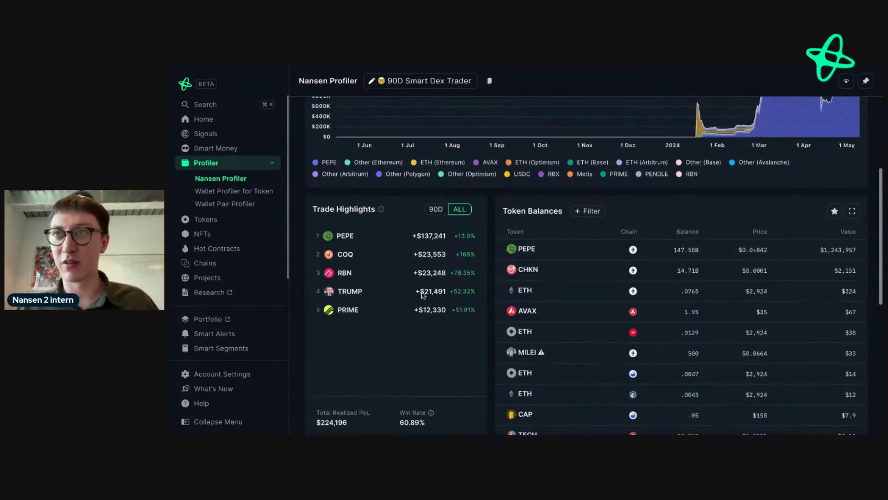
pyautogui.scroll(3, 422, 295)
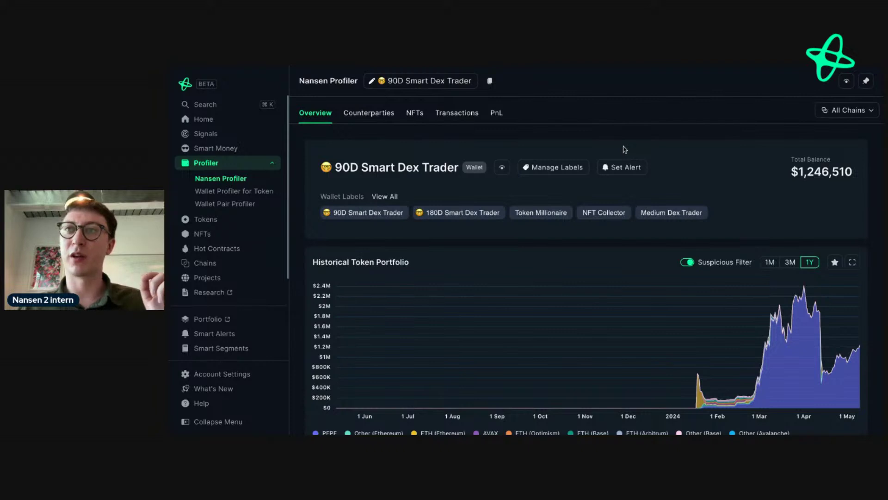
# Open the 90D Smart Dex Trader's PnL tab, showing $224,196 realized PnL
pyautogui.click(496, 114)
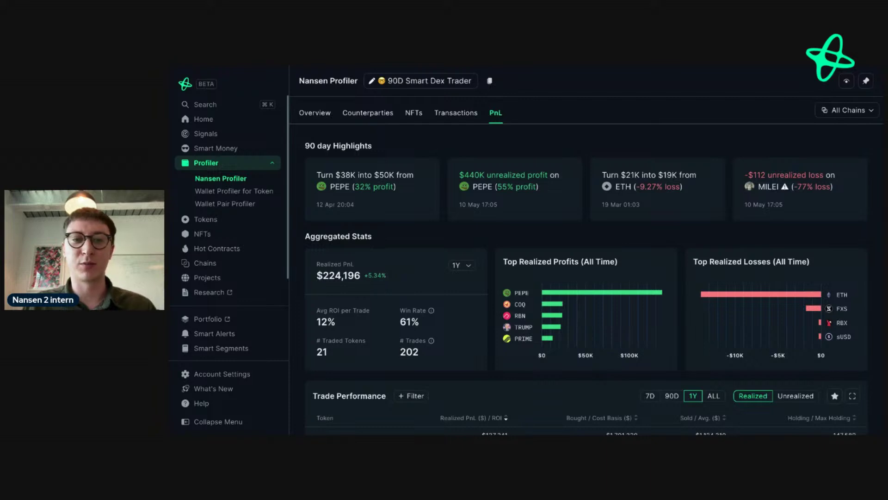
pyautogui.scroll(-1, 417, 213)
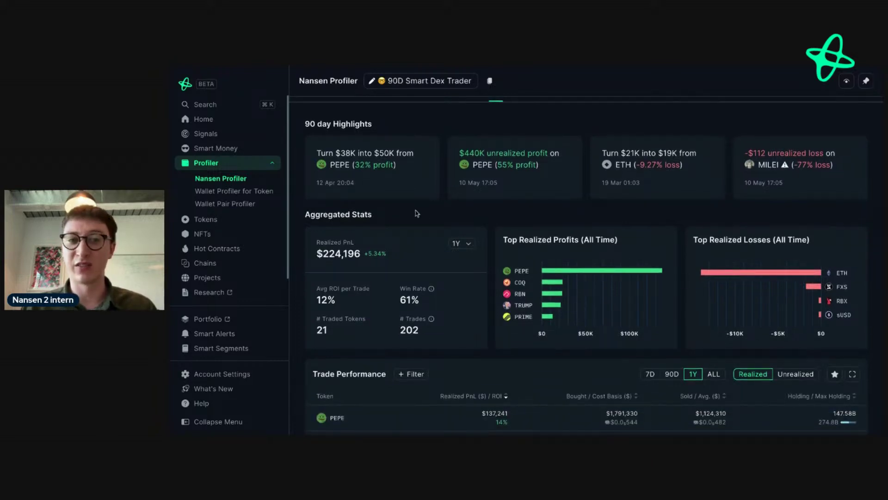
pyautogui.scroll(-2, 417, 213)
pyautogui.scroll(-3, 416, 215)
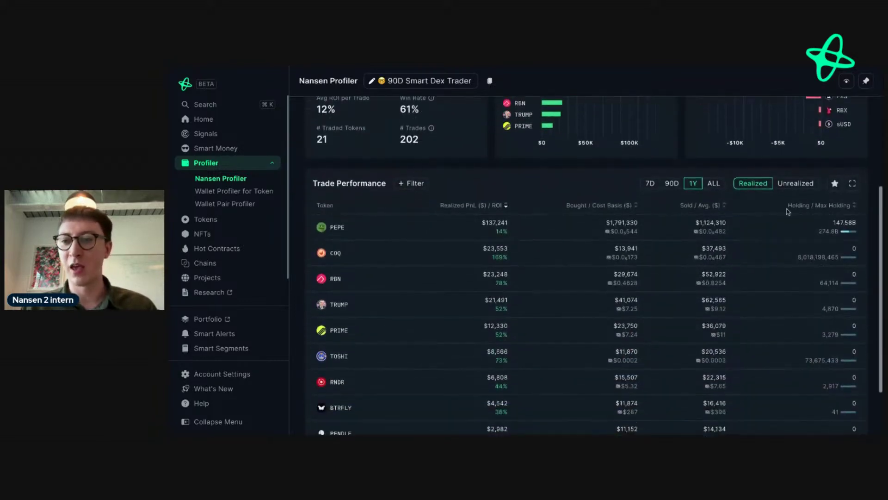
# Switch per-token Trade Performance to unrealized, showing PEPE at $439,697 unrealized profit
pyautogui.click(795, 185)
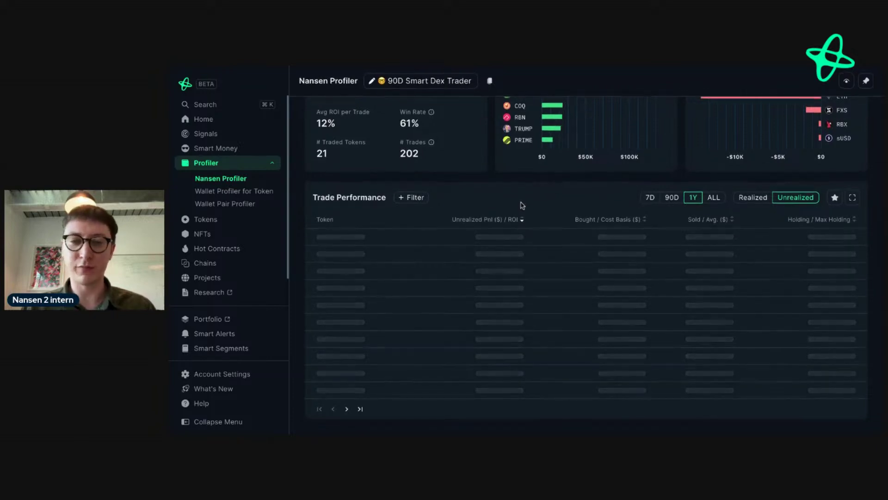
pyautogui.scroll(-2, 508, 220)
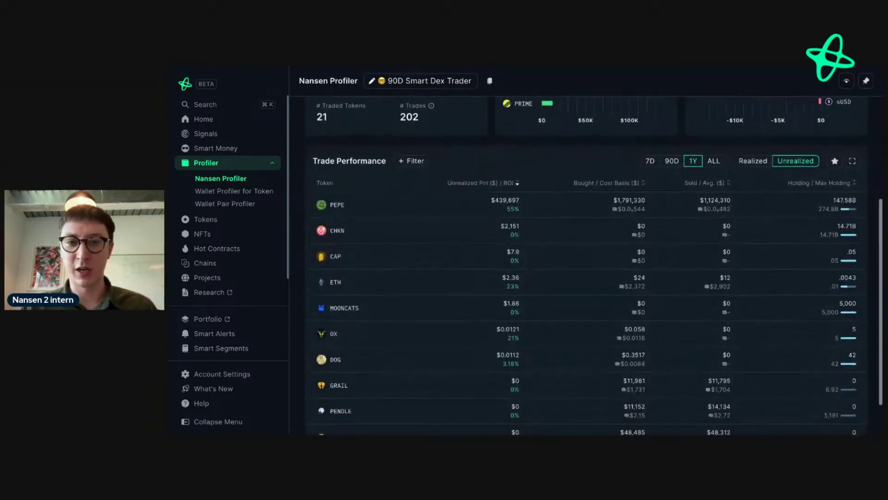
pyautogui.scroll(-1, 509, 219)
pyautogui.scroll(5, 508, 277)
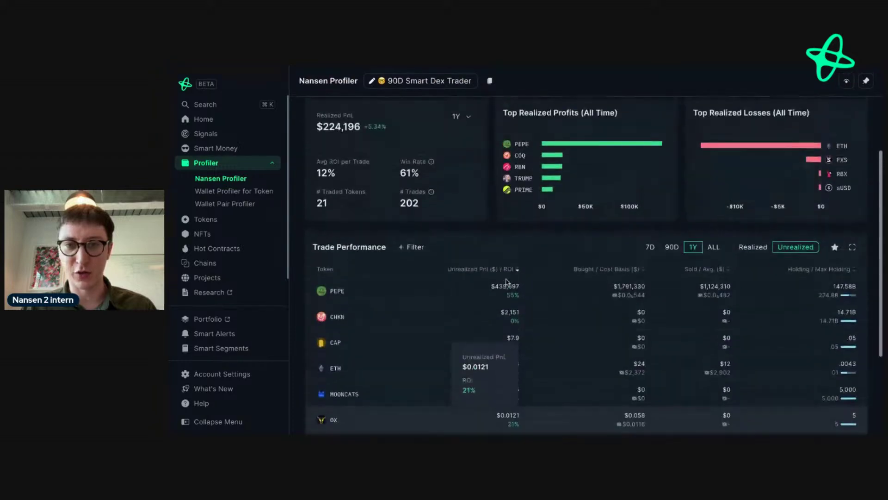
pyautogui.scroll(2, 507, 282)
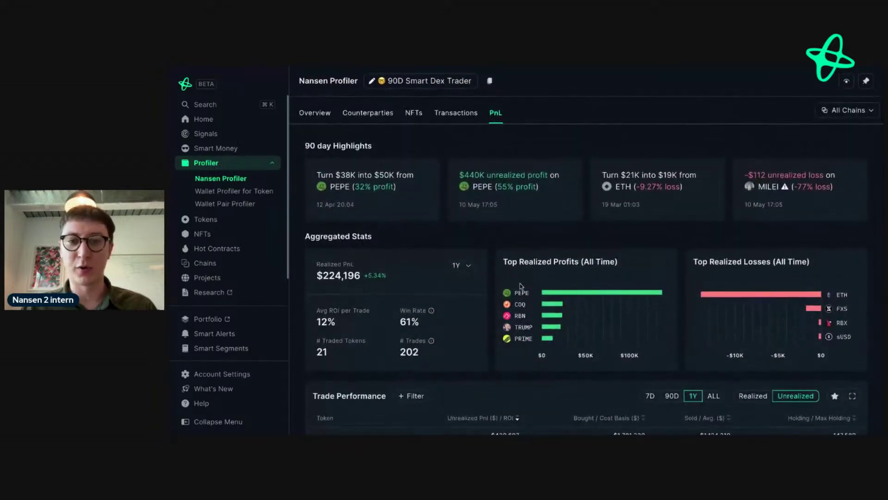
# Open Wallet Profiler for Token on PEPE for this wallet, showing its 147.58B PEPE holding
pyautogui.click(521, 296)
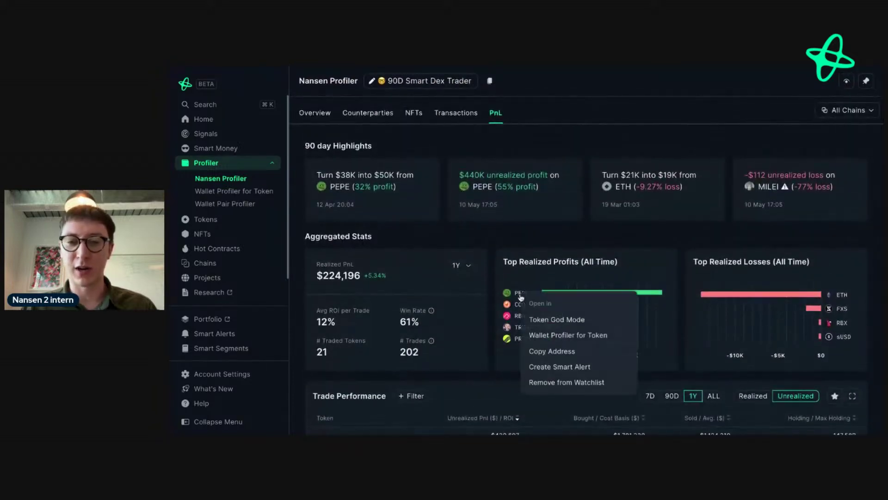
pyautogui.click(543, 342)
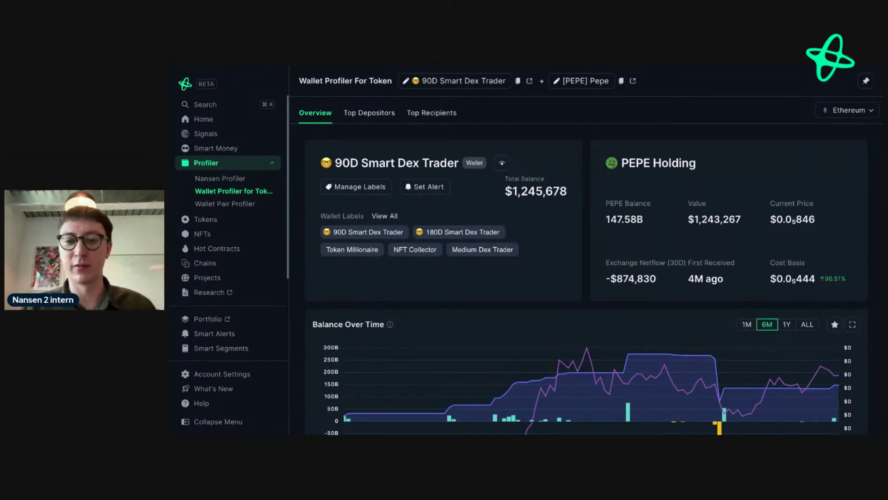
pyautogui.scroll(-4, 586, 253)
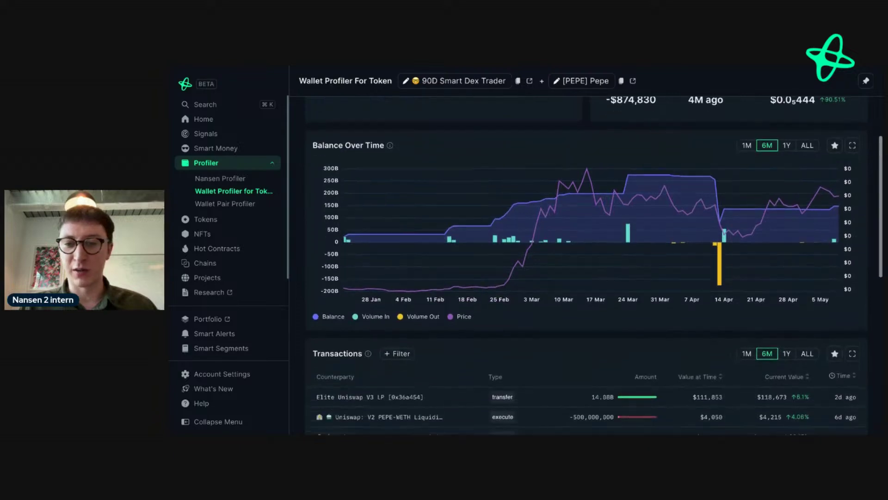
pyautogui.scroll(-7, 586, 253)
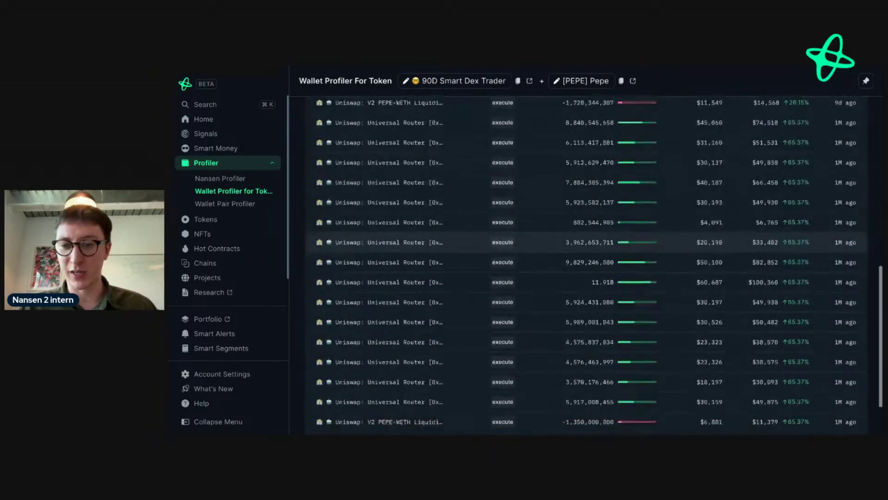
pyautogui.scroll(-2, 586, 264)
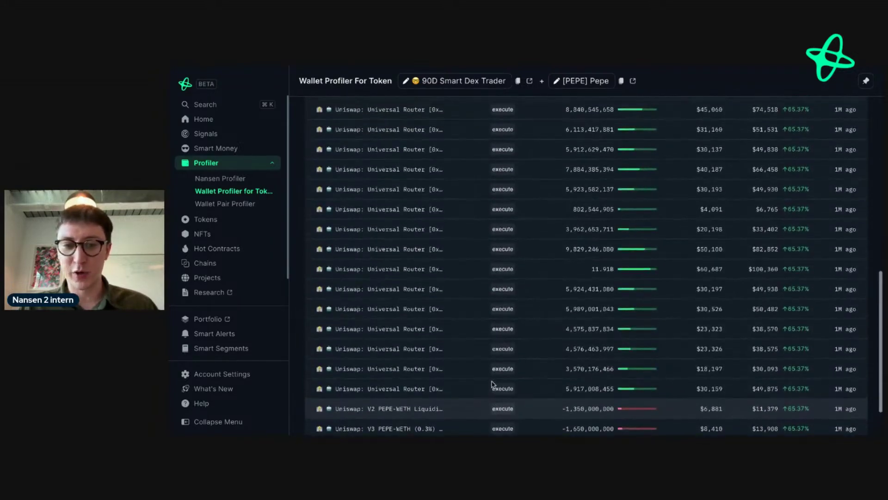
pyautogui.scroll(7, 493, 384)
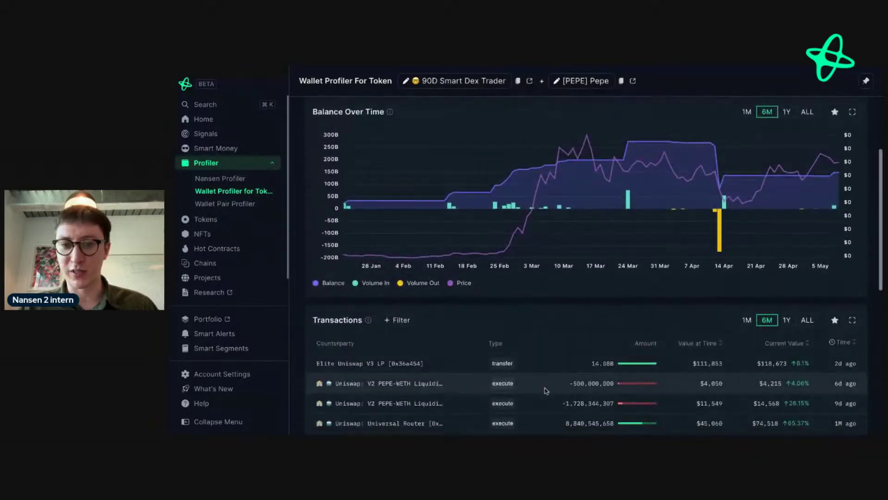
pyautogui.scroll(-3, 546, 389)
# Review the wallet's PEPE balance history chart and PEPE transactions
pyautogui.moveTo(406, 252)
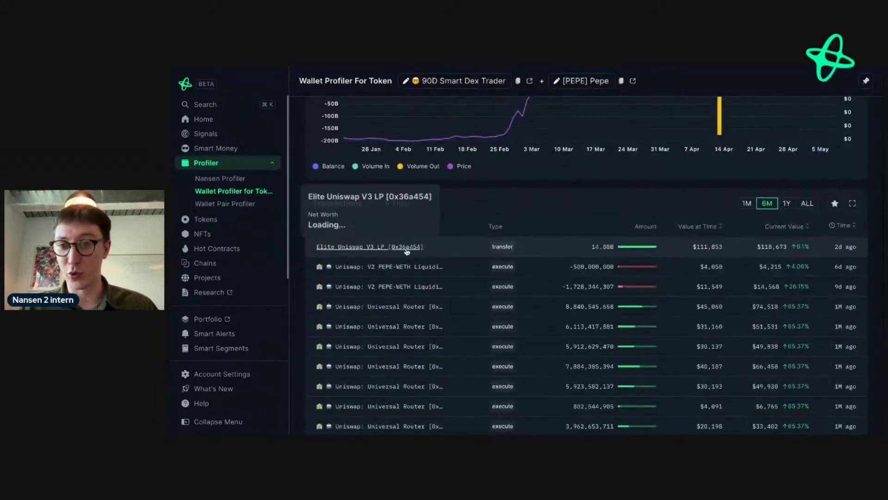
pyautogui.scroll(3, 595, 246)
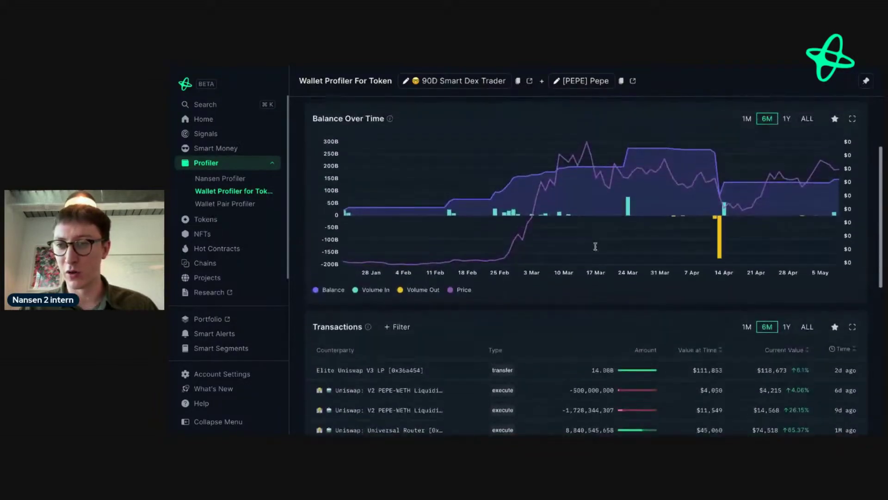
pyautogui.moveTo(827, 233)
pyautogui.scroll(2, 823, 229)
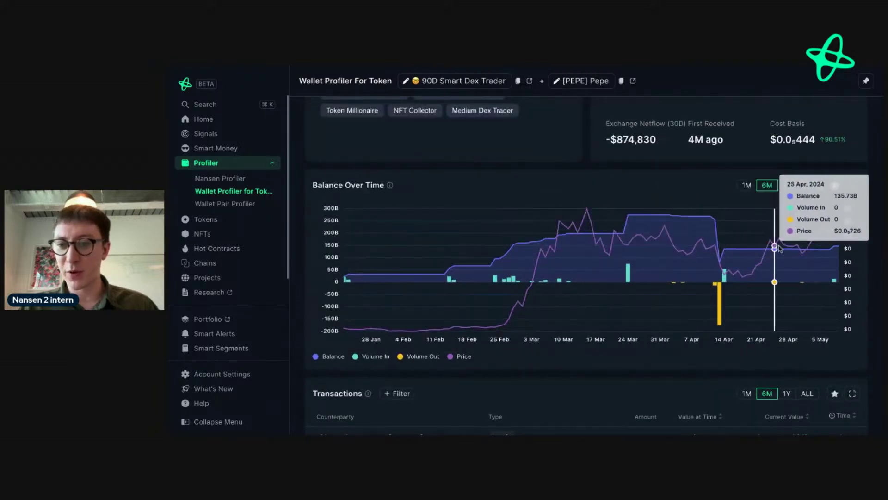
pyautogui.scroll(1, 712, 296)
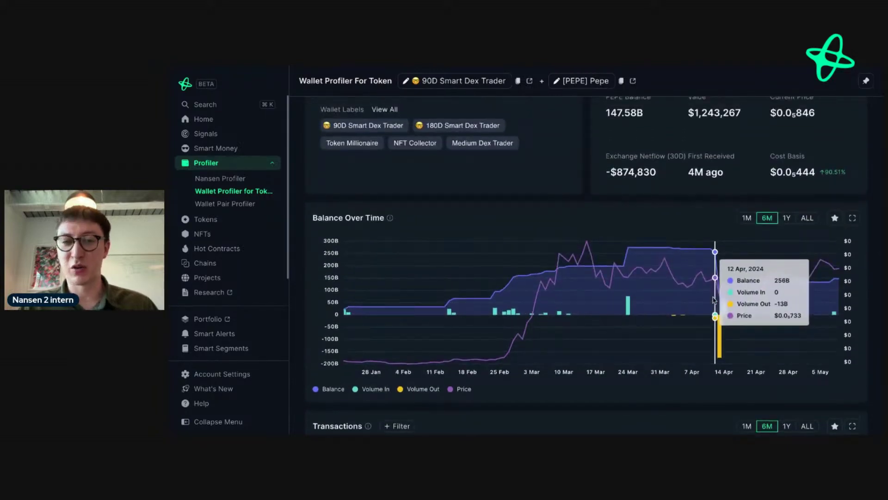
pyautogui.scroll(1, 713, 300)
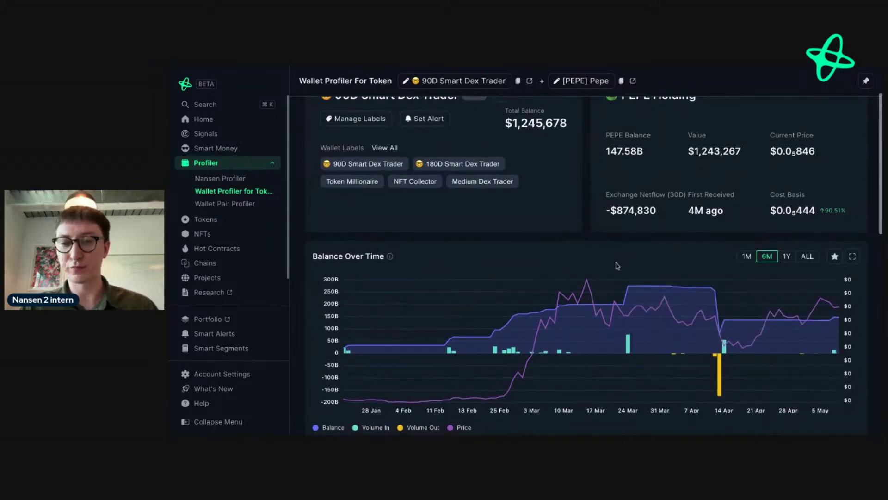
pyautogui.scroll(2, 617, 264)
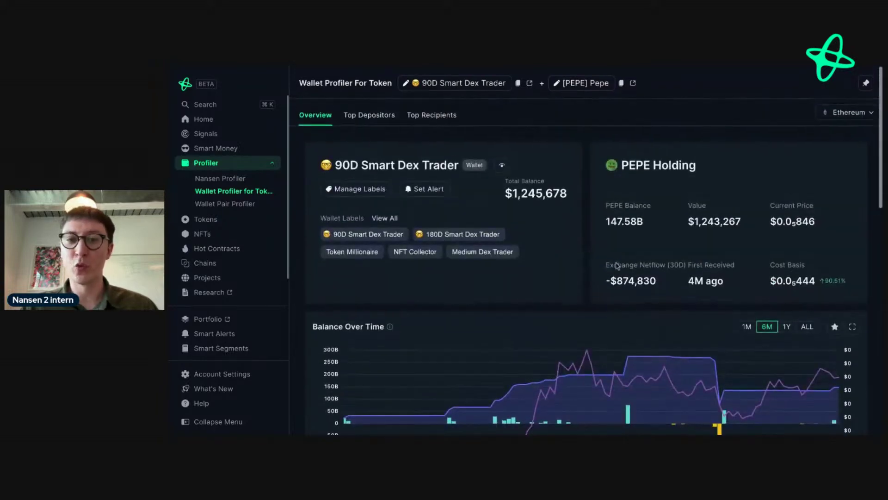
# Close Manage Labels unchanged, then review the Millionaire wallet's $2,492,326 balance and portfolio chart
pyautogui.click(360, 186)
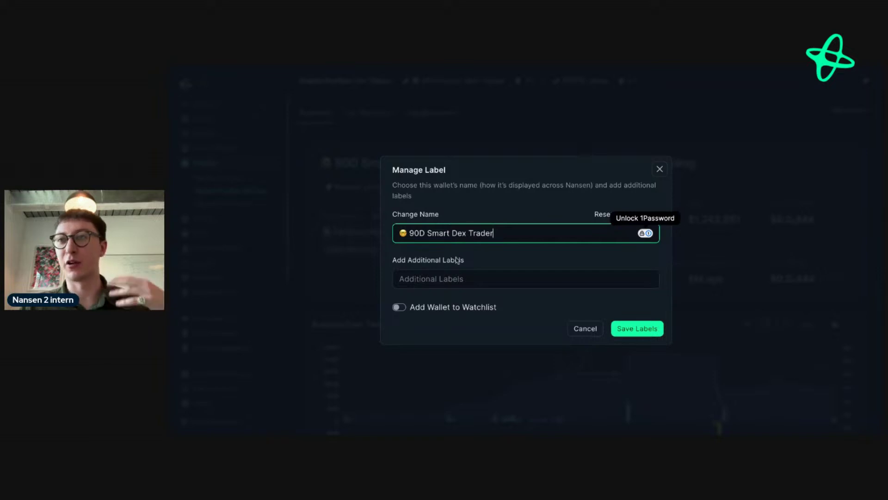
pyautogui.click(702, 269)
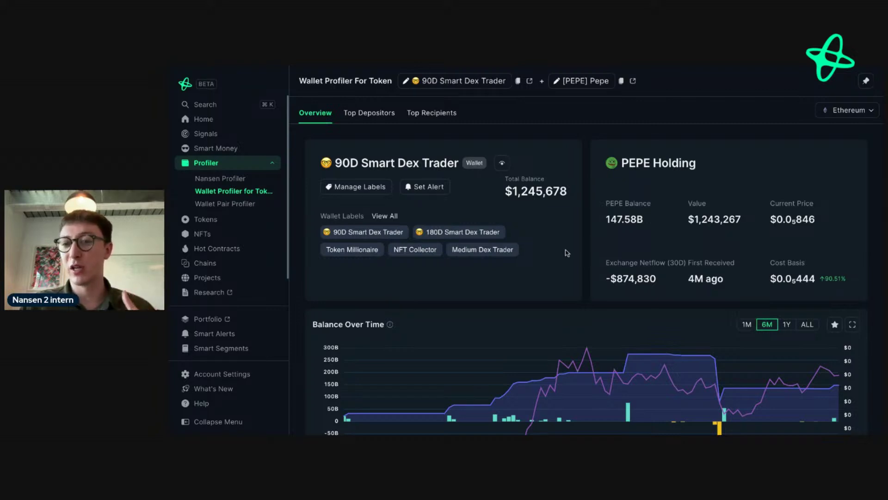
pyautogui.scroll(-5, 587, 259)
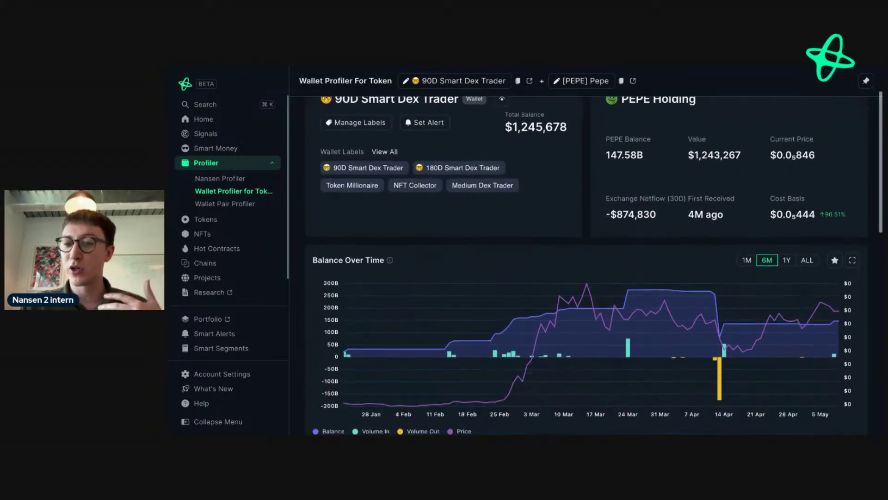
pyautogui.scroll(3, 586, 259)
pyautogui.scroll(2, 392, 203)
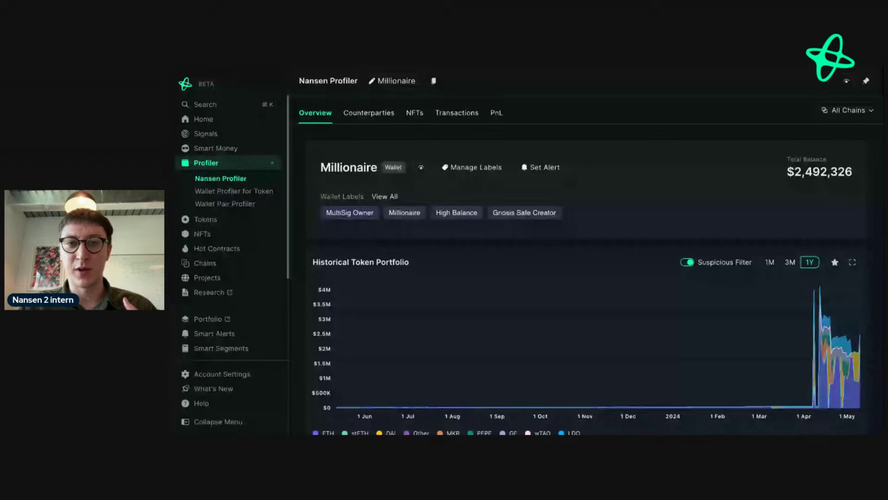
# Scroll through the Millionaire wallet profile's Trade Highlights and back up
pyautogui.scroll(-4, 532, 173)
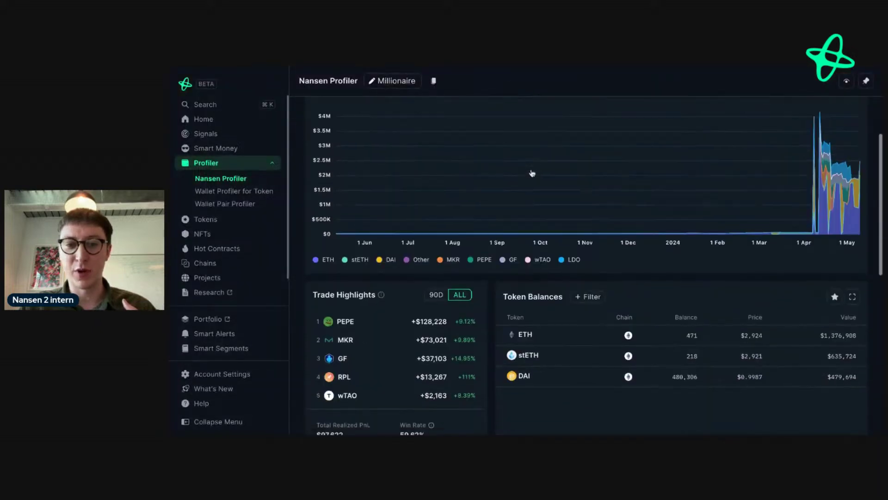
pyautogui.scroll(-3, 532, 173)
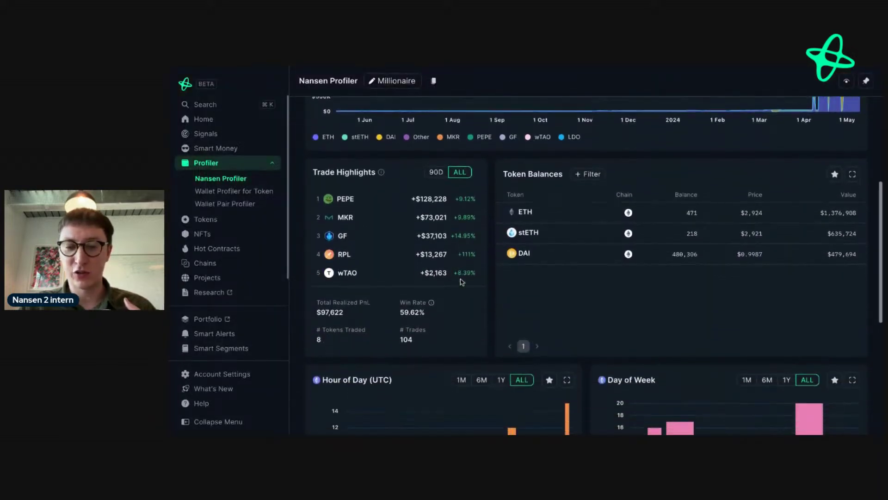
pyautogui.scroll(-1, 461, 282)
pyautogui.scroll(8, 462, 283)
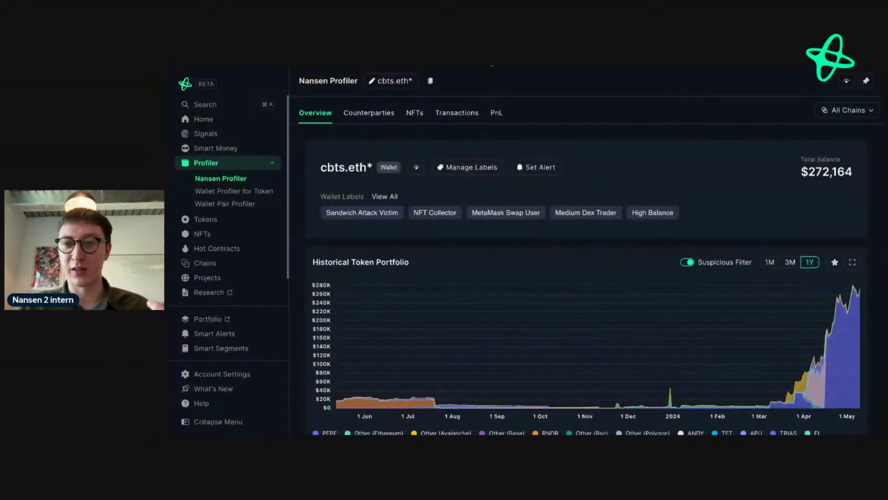
pyautogui.scroll(-4, 557, 132)
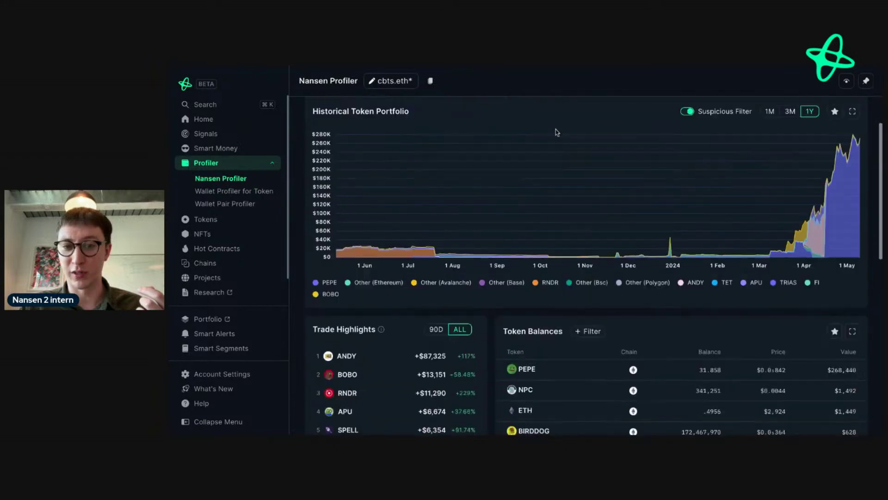
pyautogui.scroll(-3, 557, 132)
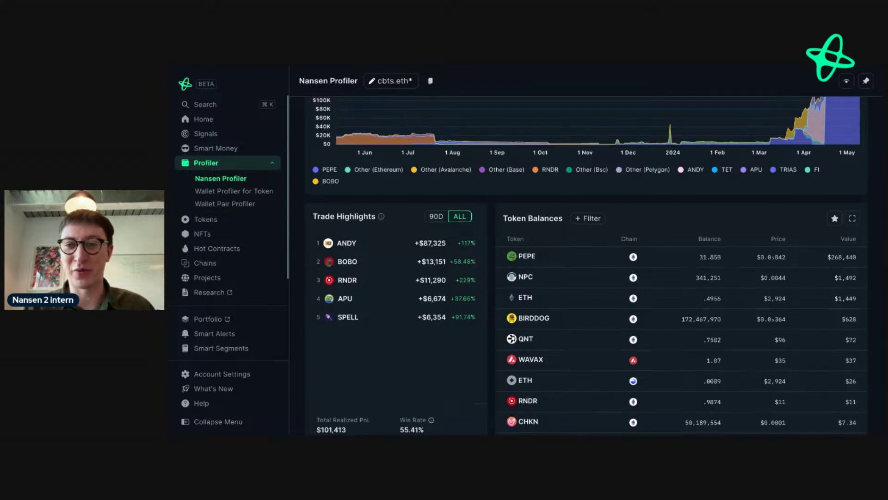
pyautogui.scroll(3, 693, 266)
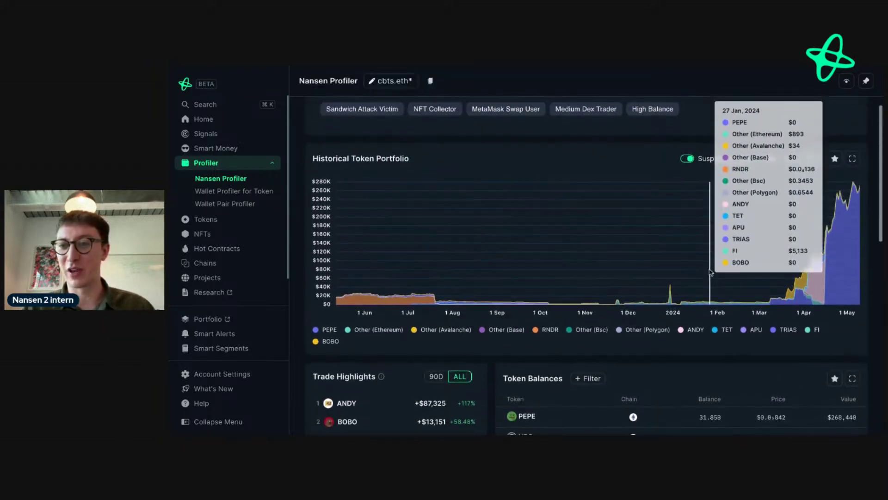
pyautogui.scroll(1, 854, 254)
pyautogui.scroll(2, 853, 254)
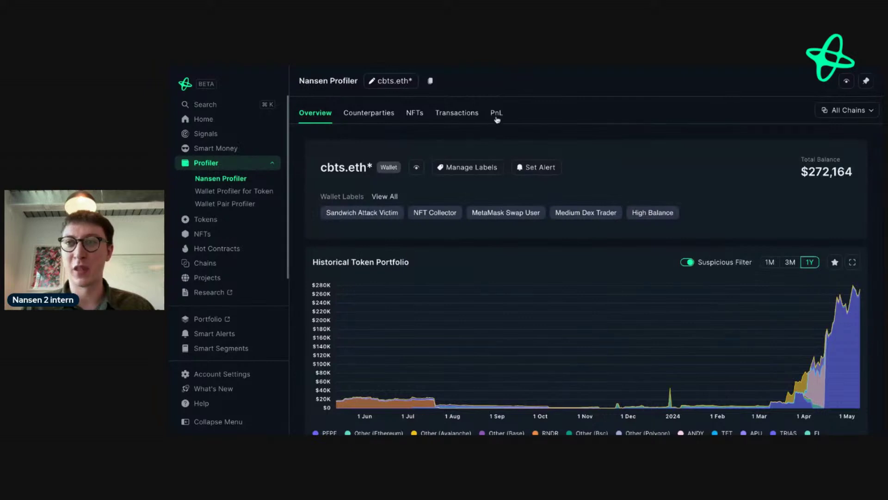
# Show cbts.eth's PnL tab down to Trade Performance: $88,084 realized, 52% win rate over 63 trades
pyautogui.click(496, 118)
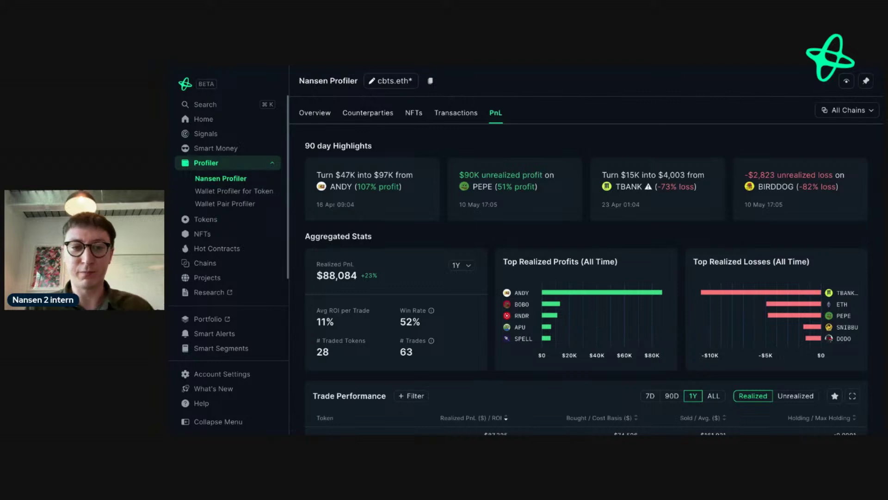
pyautogui.scroll(-1, 452, 240)
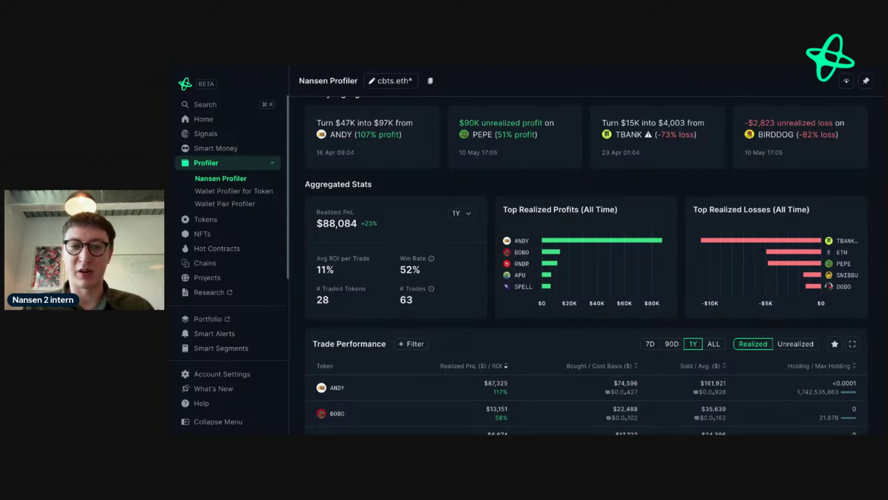
pyautogui.scroll(-1, 466, 284)
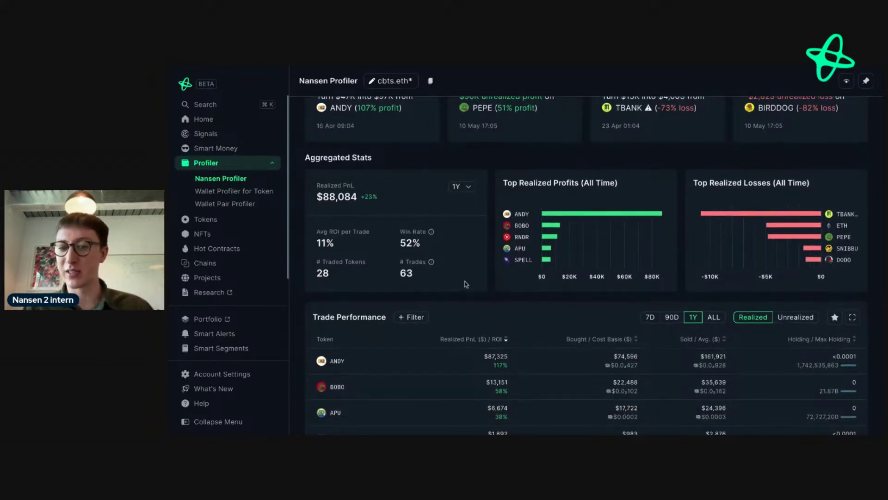
pyautogui.scroll(-3, 467, 284)
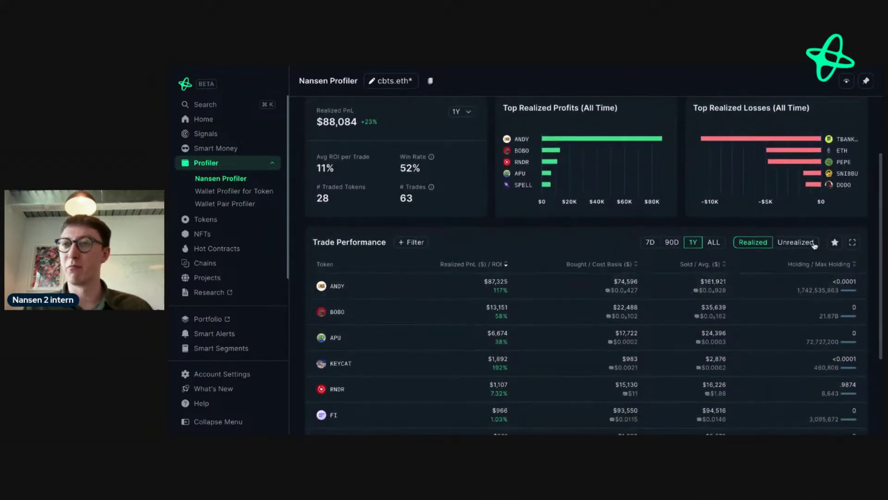
# Switch Trade Performance to Unrealized, with PEPE leading at $90,047 (51% ROI), then return to the highlights
pyautogui.click(812, 244)
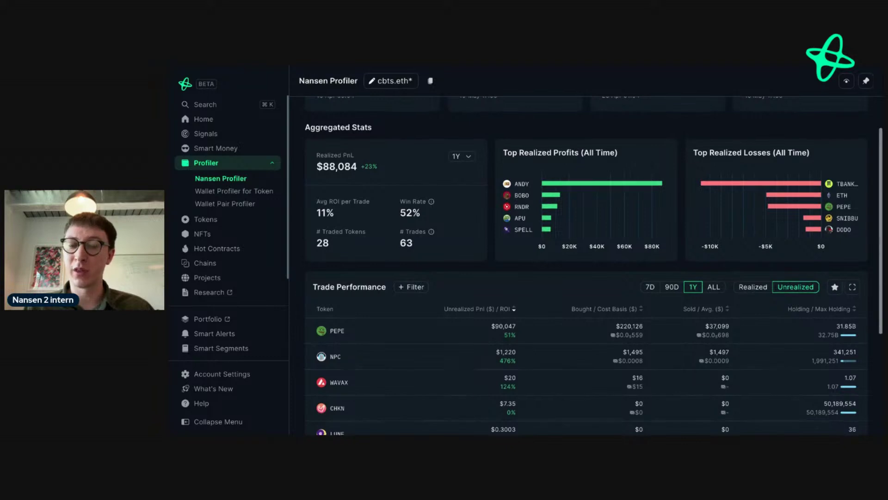
pyautogui.scroll(-2, 593, 267)
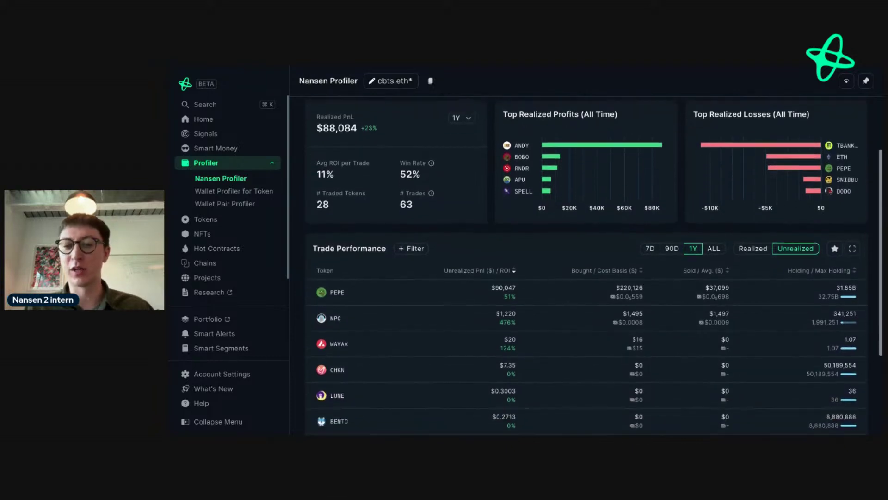
pyautogui.scroll(-1, 636, 243)
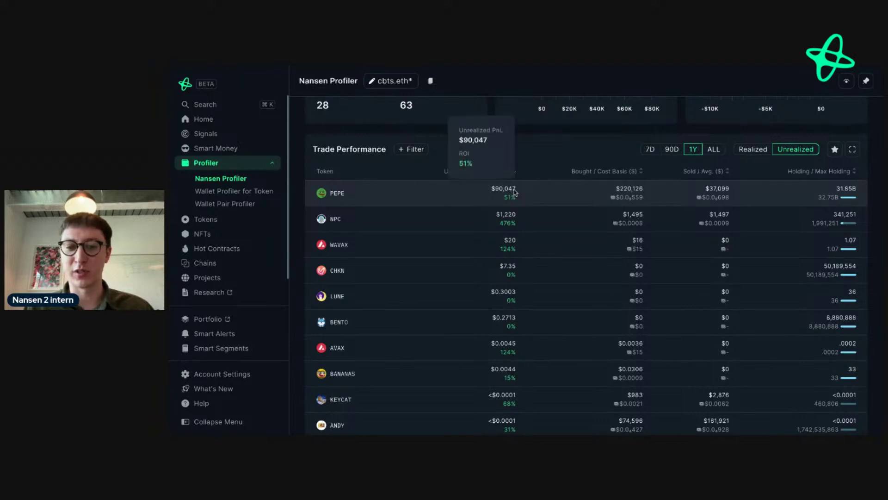
pyautogui.scroll(-1, 448, 276)
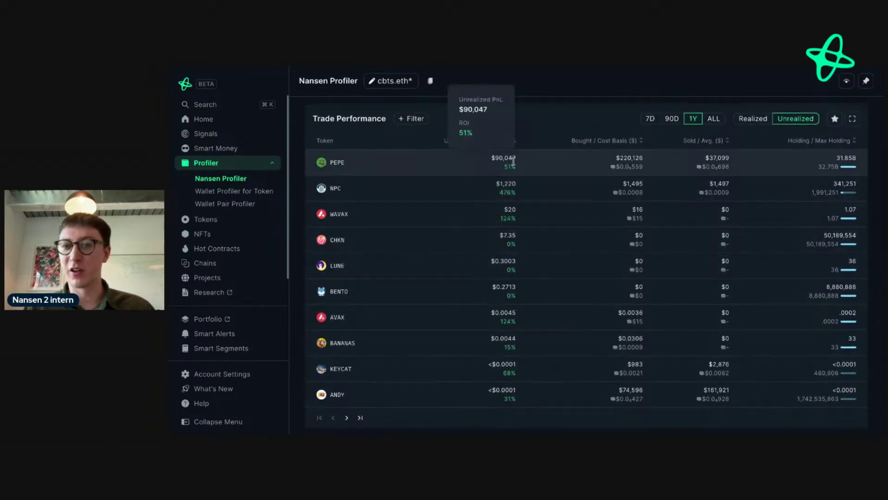
pyautogui.scroll(2, 513, 161)
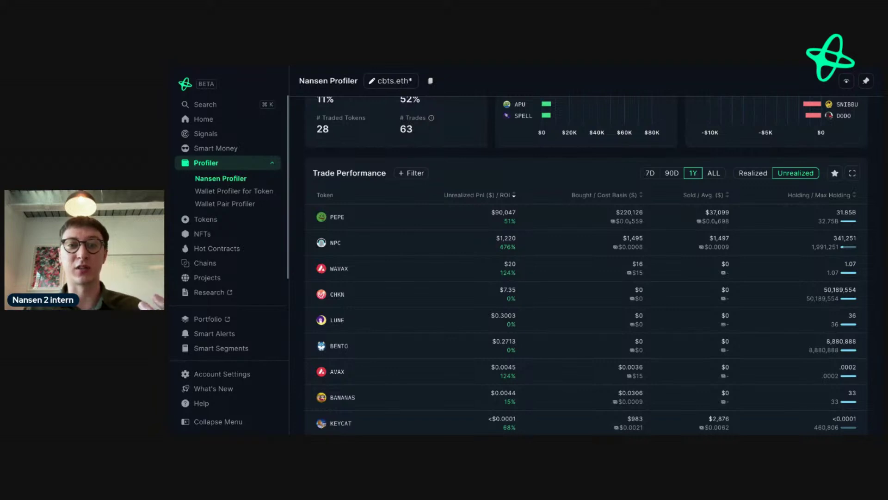
pyautogui.scroll(4, 595, 263)
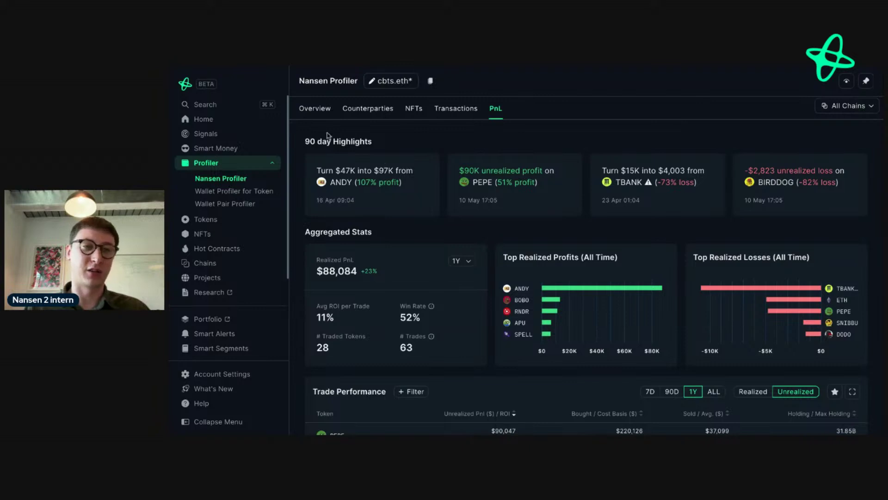
# From the Overview's label settings, add the new label 'pepe' to cbts.eth
pyautogui.click(316, 111)
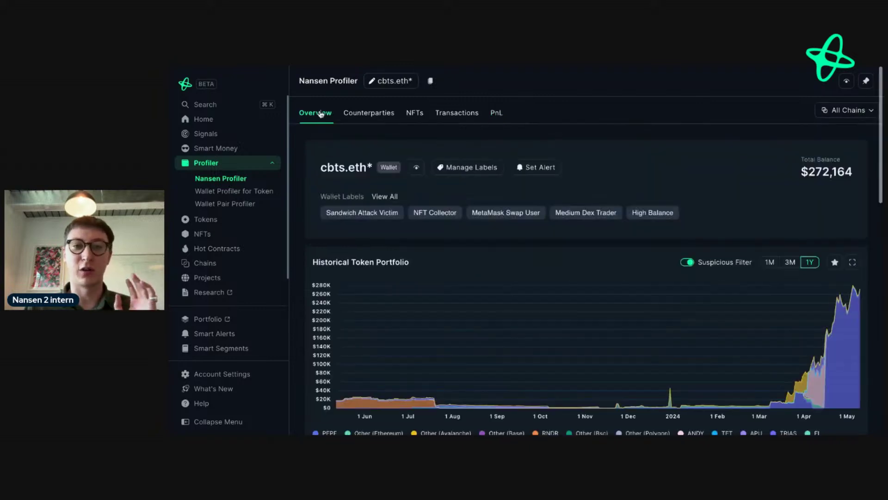
pyautogui.click(461, 169)
pyautogui.click(421, 279)
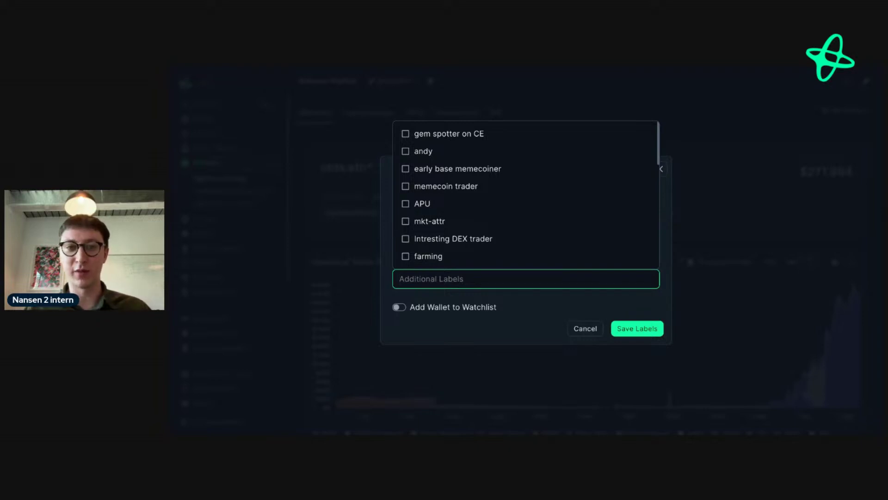
pyautogui.write('pepe')
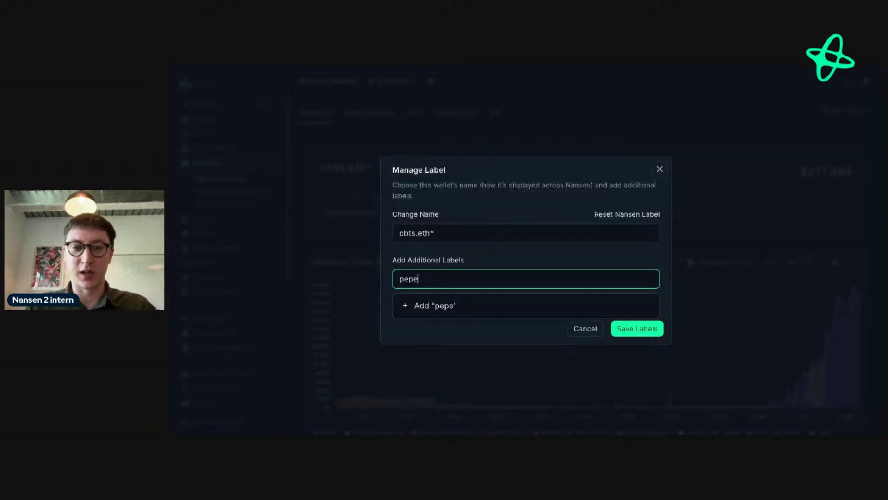
pyautogui.click(439, 305)
# Add the existing 'mkt-attr' label, enable Add Wallet to Watchlist, and save the labels
pyautogui.click(467, 281)
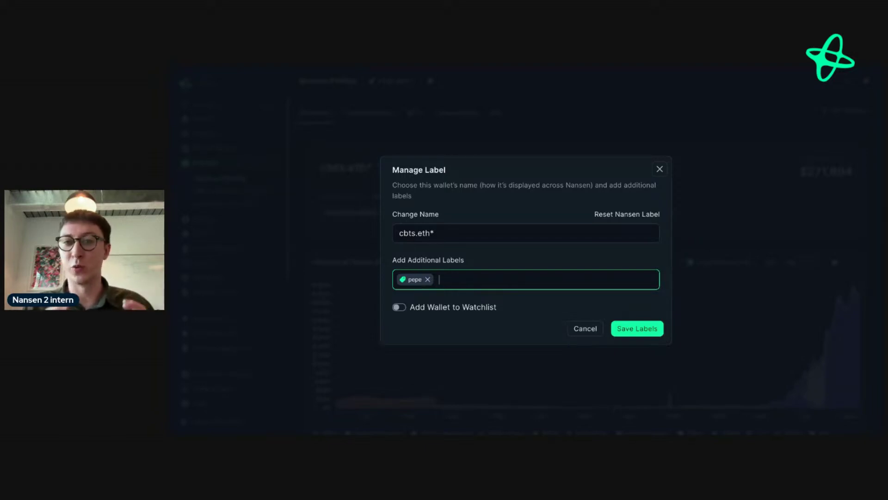
pyautogui.write('mkt')
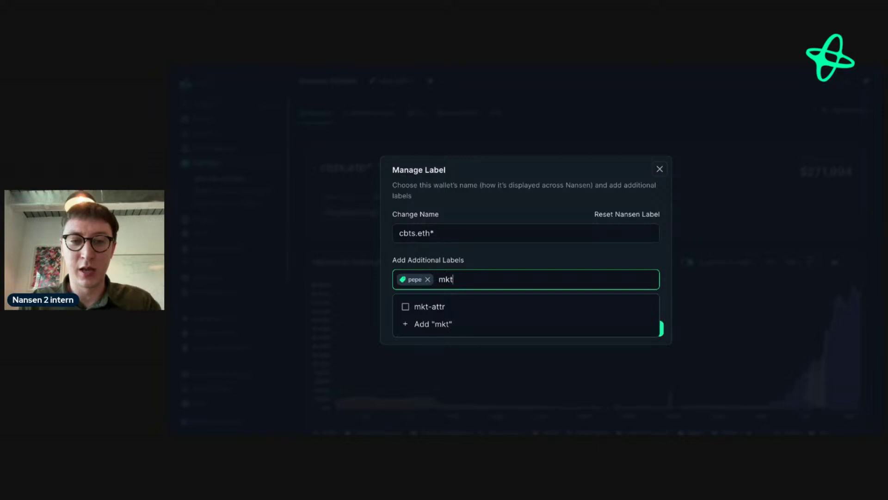
pyautogui.click(462, 307)
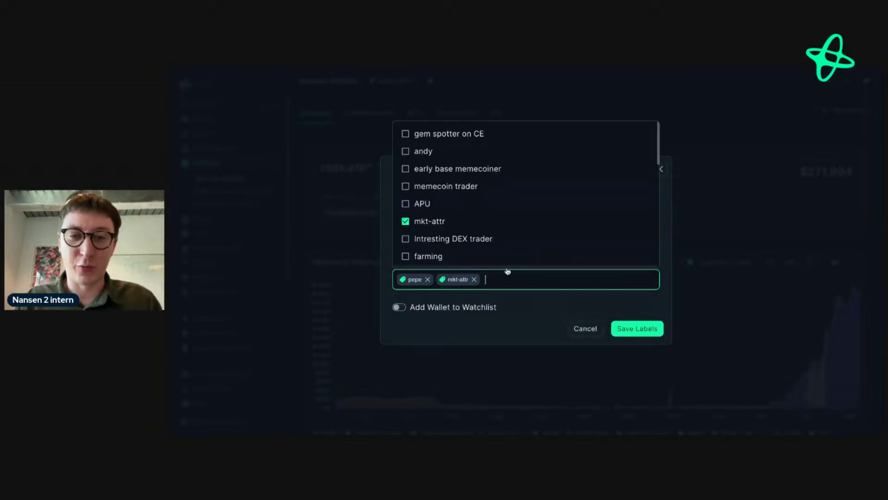
pyautogui.click(399, 307)
pyautogui.click(636, 328)
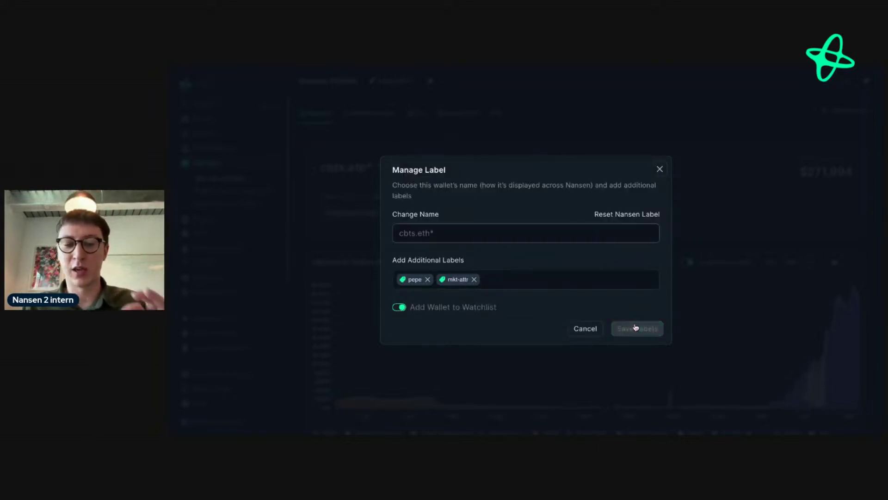